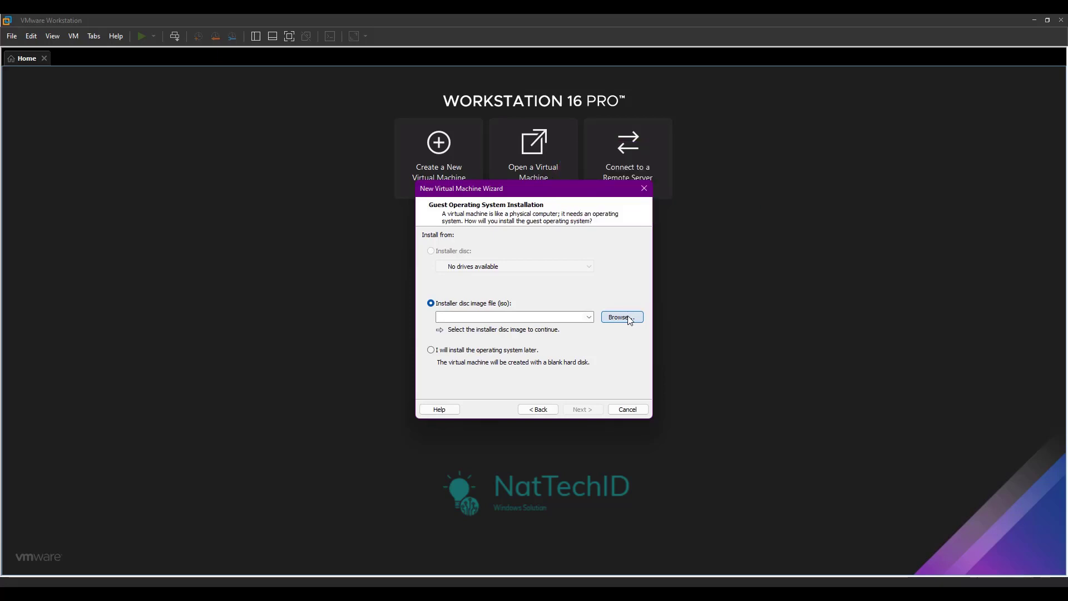
- Use the Windows 7 Super Lite SP1 ISO from F:\NEW 2022 as the new virtual machine's installer disc image
left_click(622, 317)
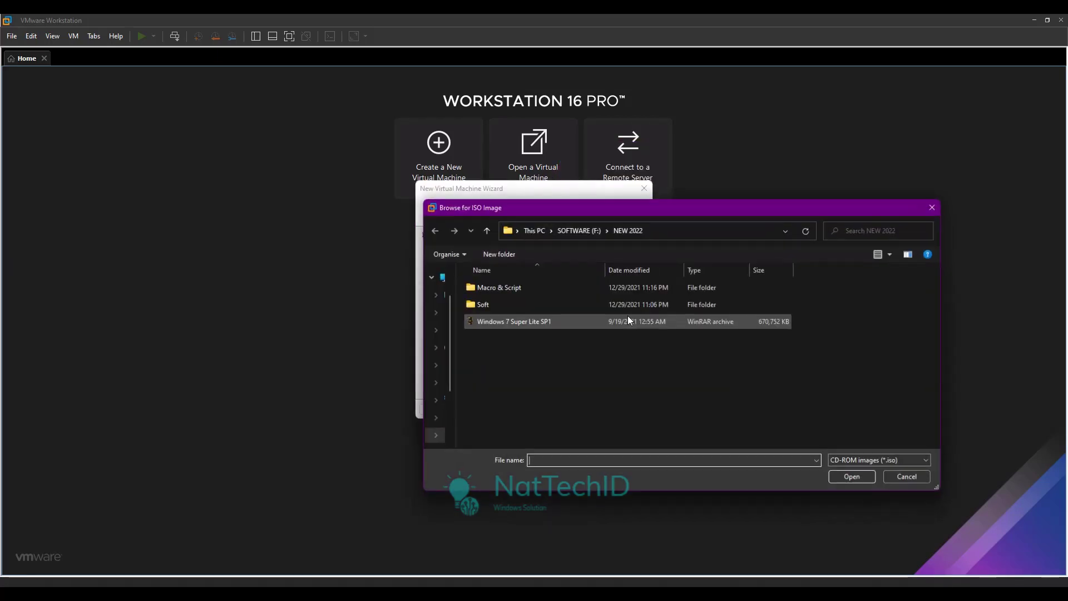
left_click(506, 322)
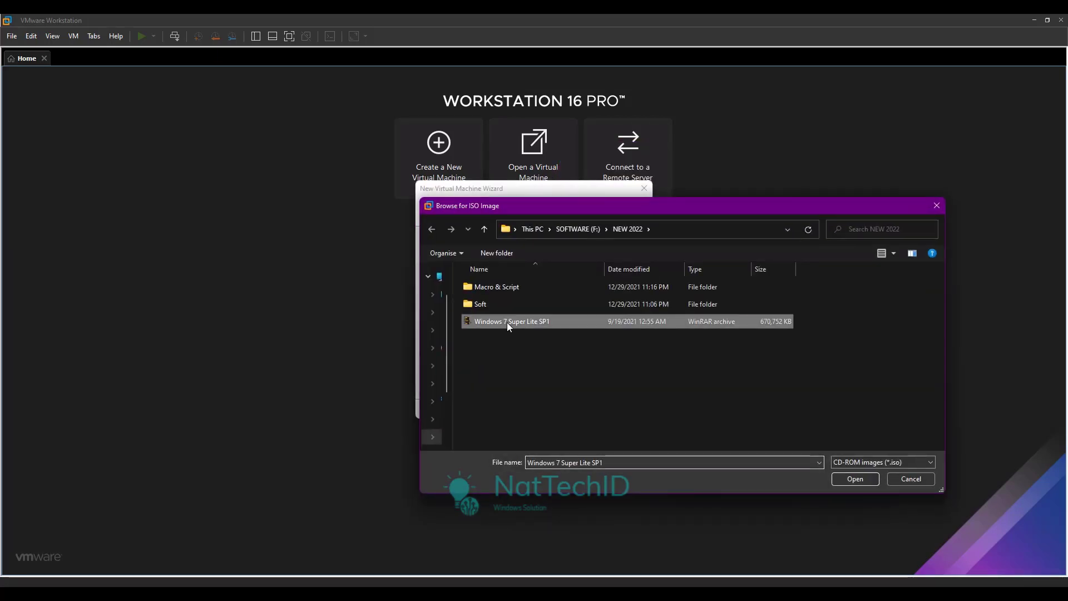
left_click(862, 477)
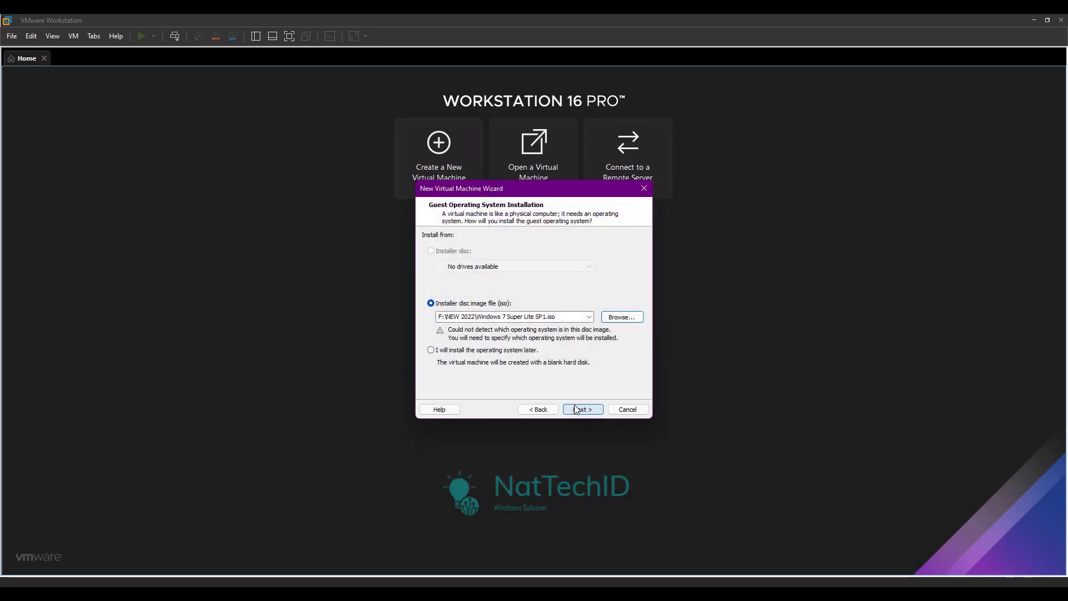
left_click(575, 410)
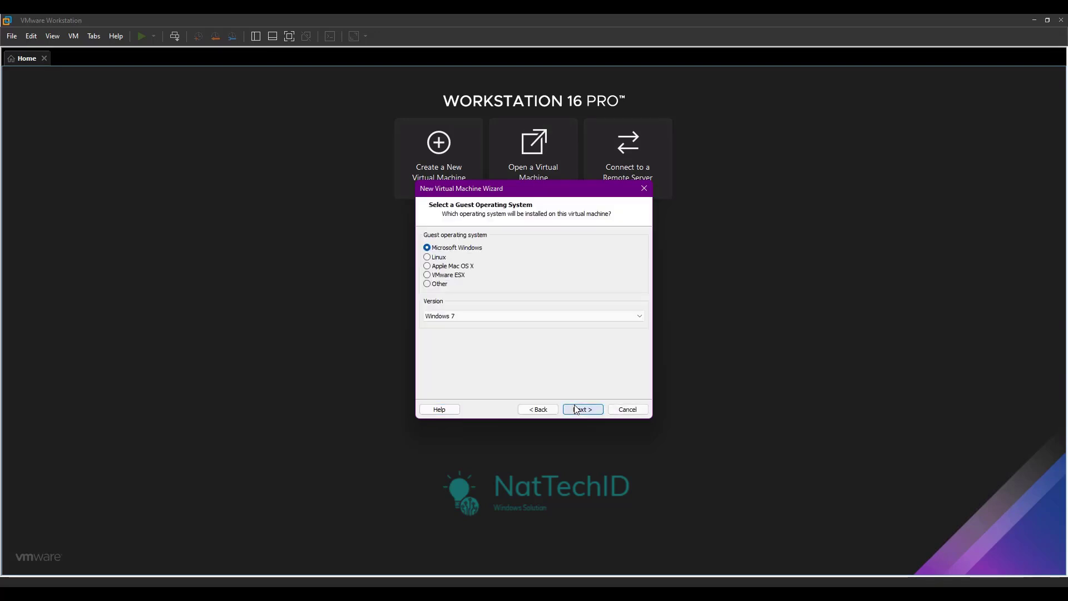
- Accept Windows 7 as the guest system with the default name and location, and set the maximum disk size to 25 GB
left_click(576, 409)
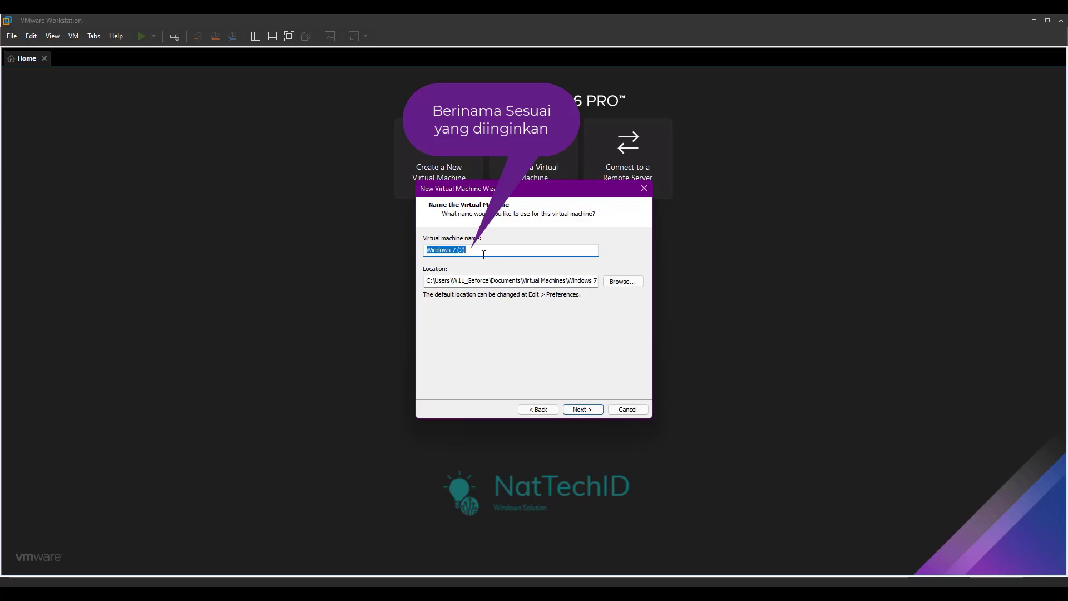
left_click(576, 415)
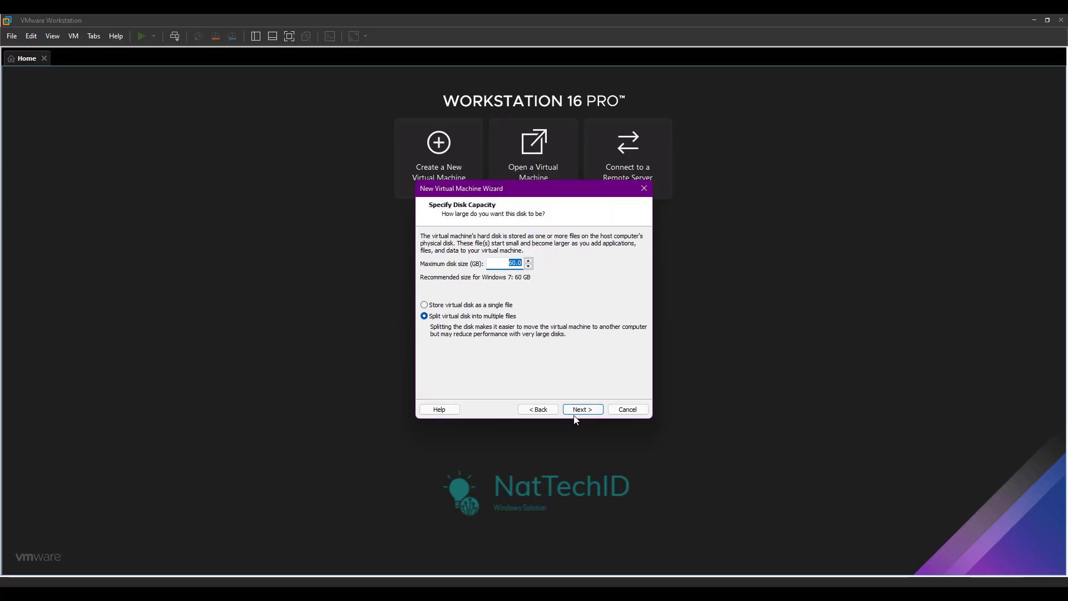
type("25")
left_click(578, 412)
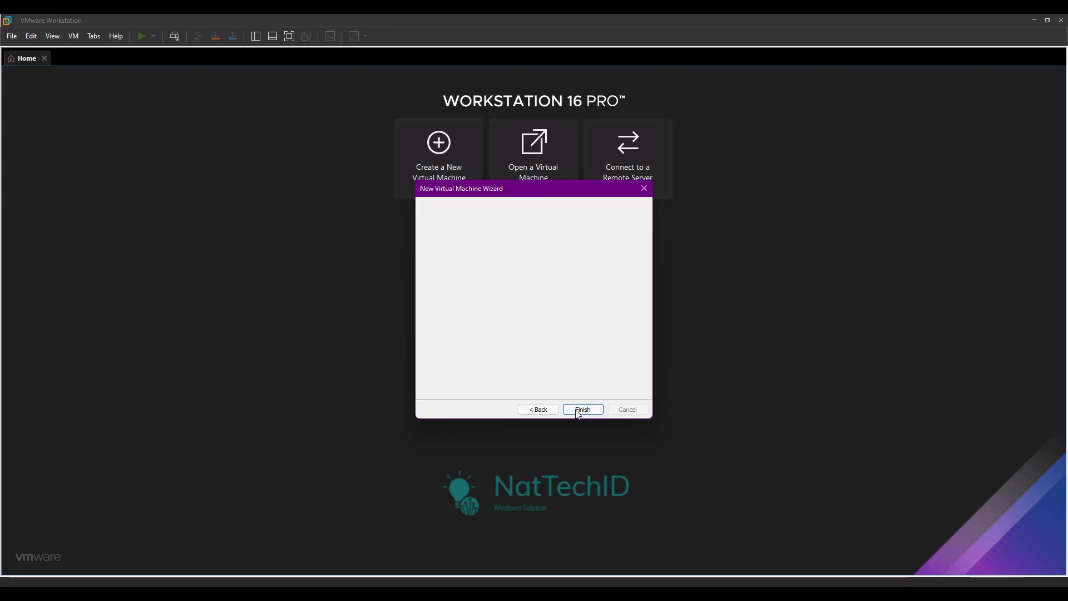
- Check the virtual machine's hardware settings and finish creating it
left_click(482, 347)
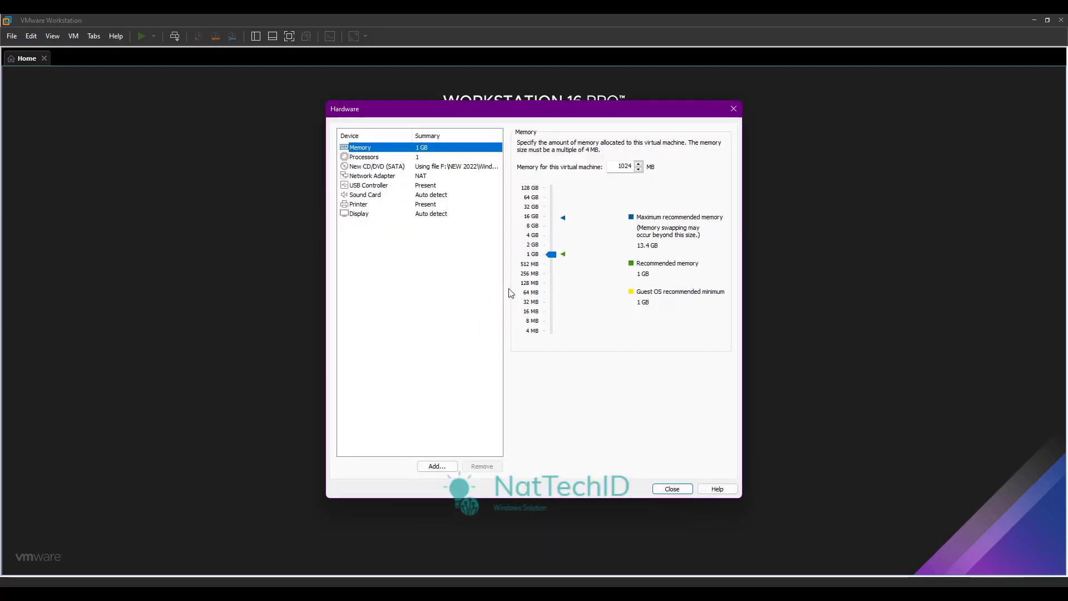
left_click(676, 489)
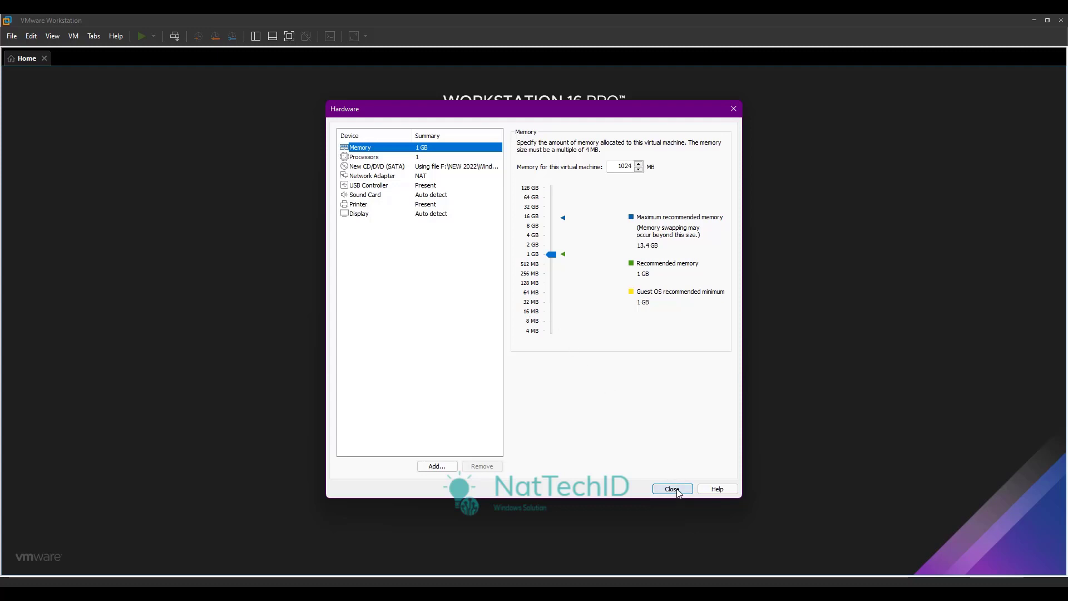
left_click(583, 411)
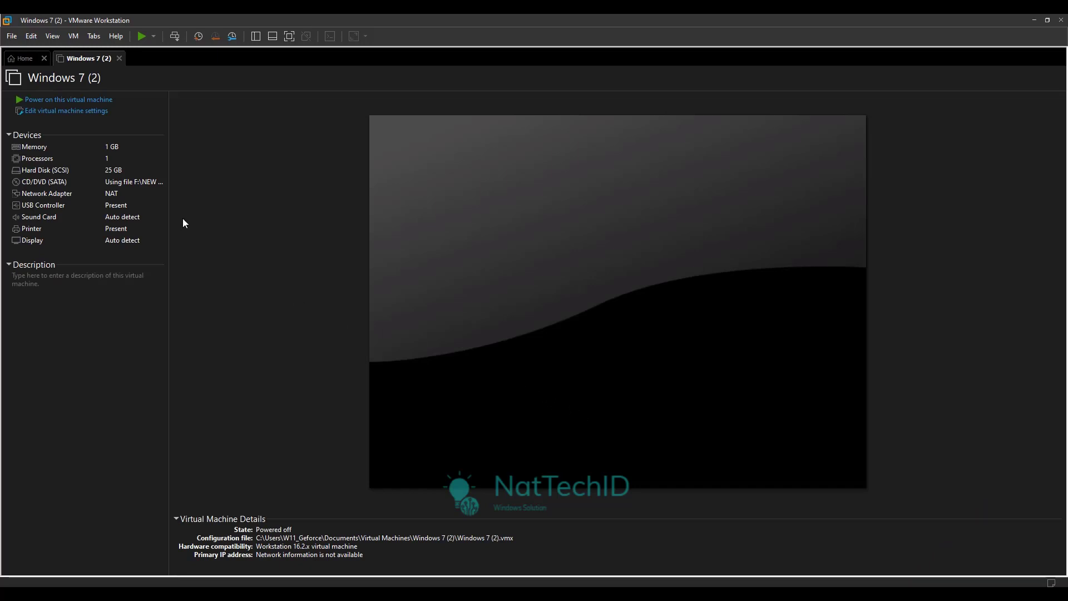
- Power on the virtual machine and install Windows 7 Super Lite on the unallocated space of Disk 0
left_click(78, 100)
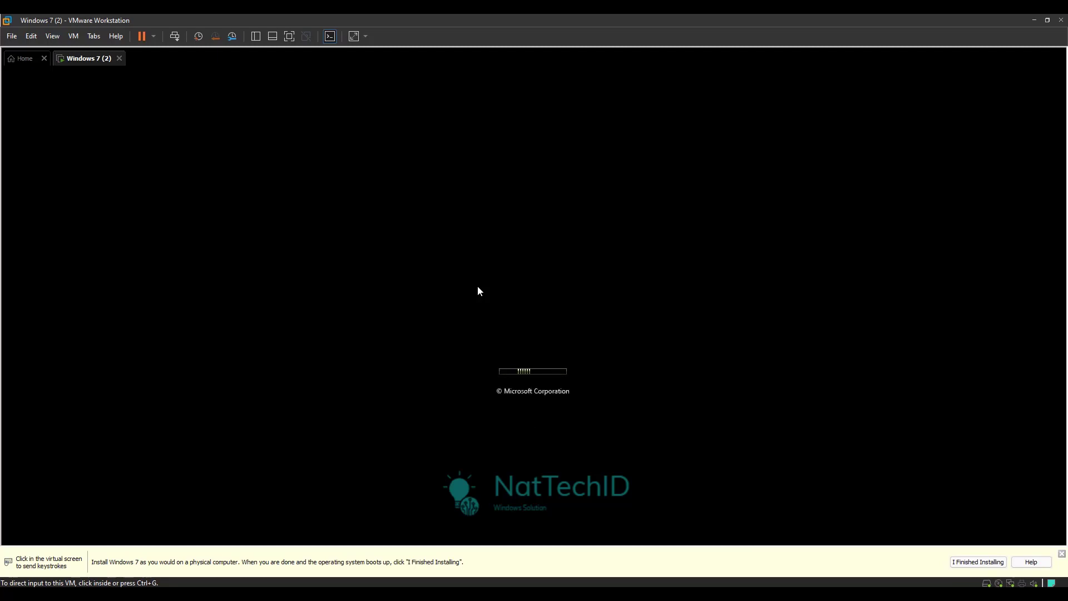
left_click(477, 290)
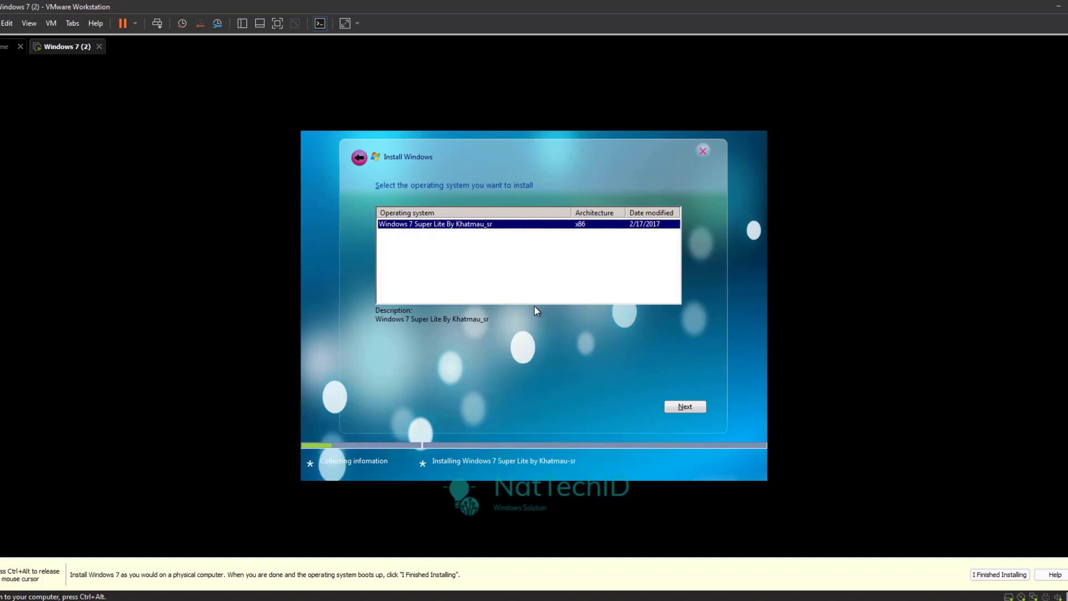
left_click(682, 408)
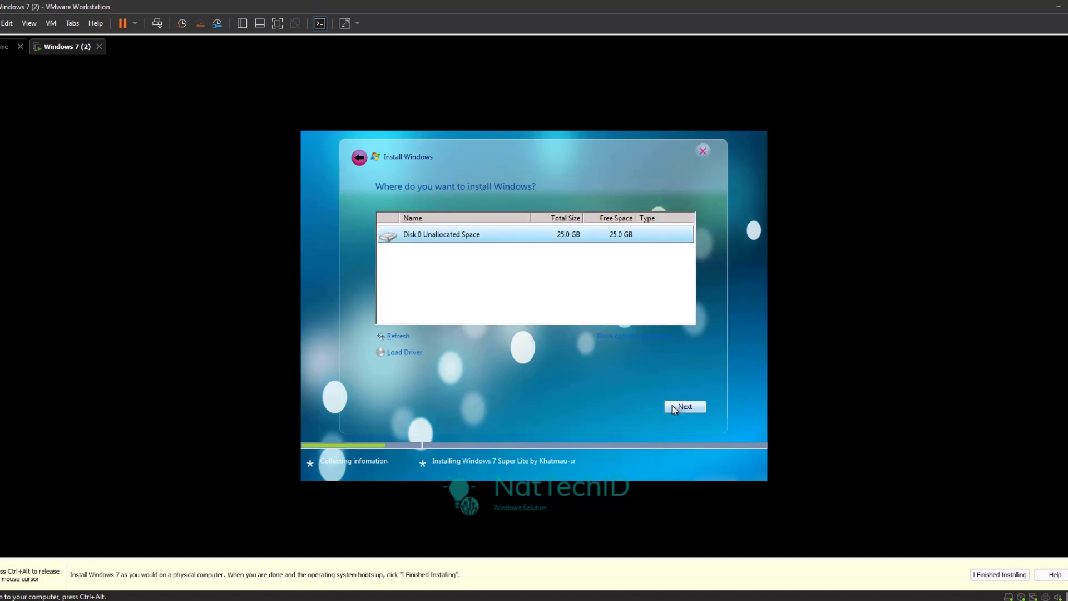
left_click(683, 408)
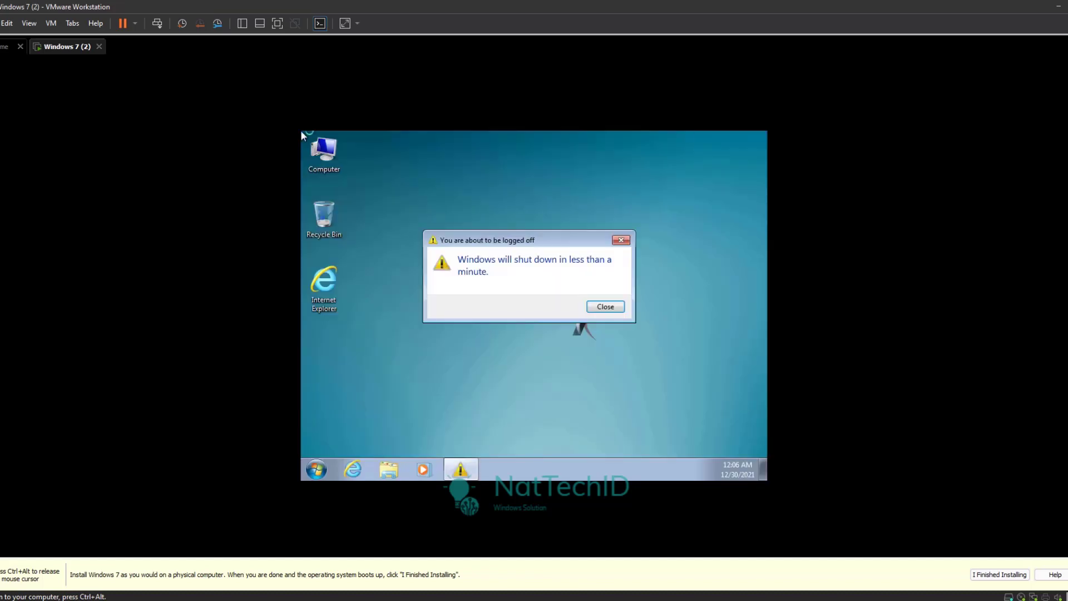
- Dismiss the shutdown notice on the guest's desktop
key("ctrl+alt")
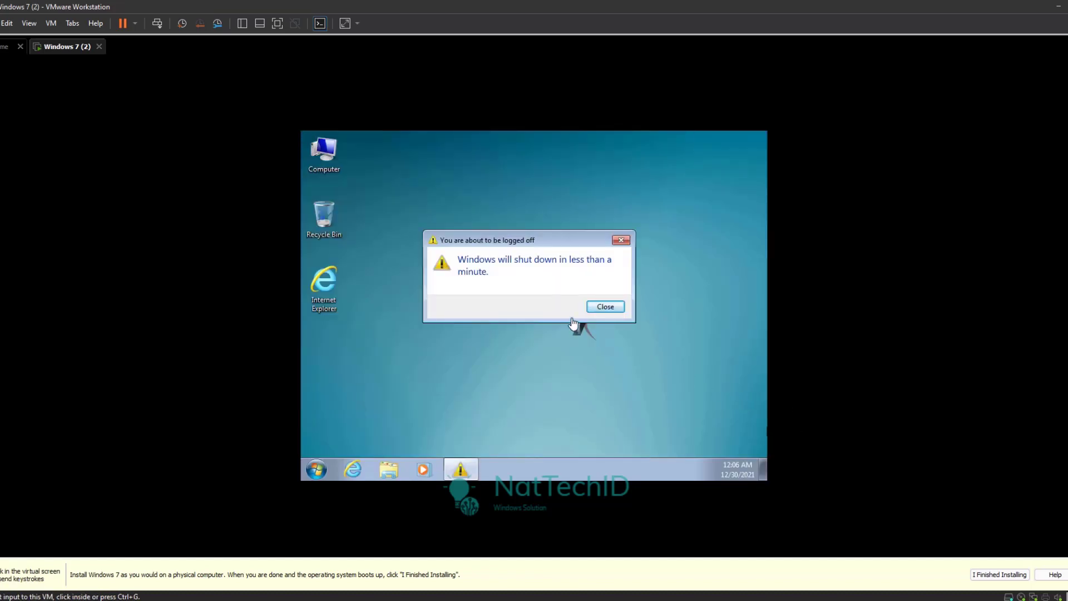
left_click(553, 314)
left_click(601, 307)
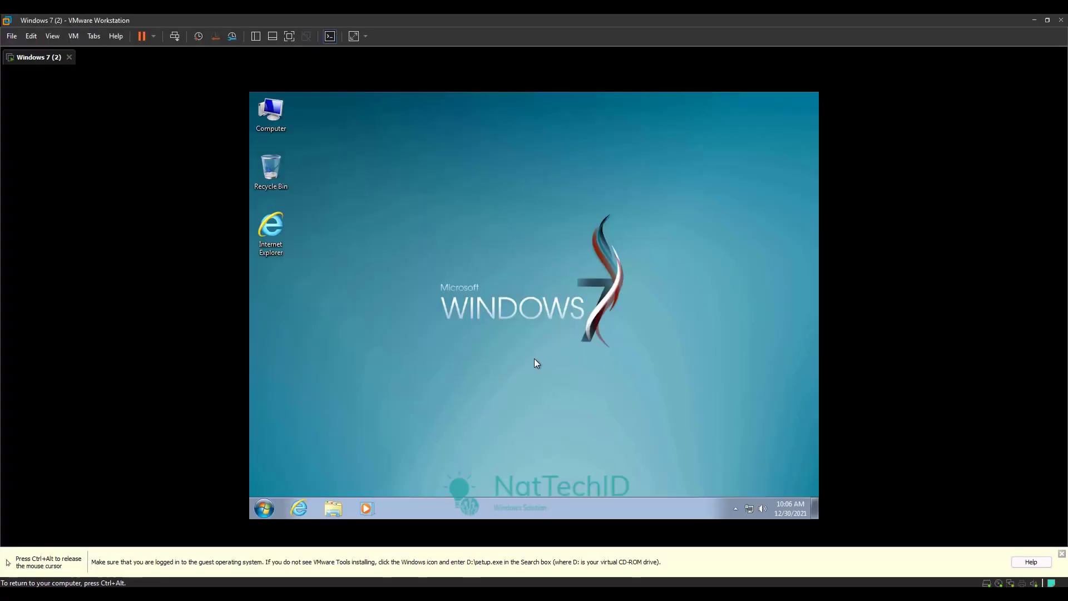
- Open Computer in the guest and launch the VMware Tools installer from DVD drive D:
left_click(334, 508)
left_click(309, 279)
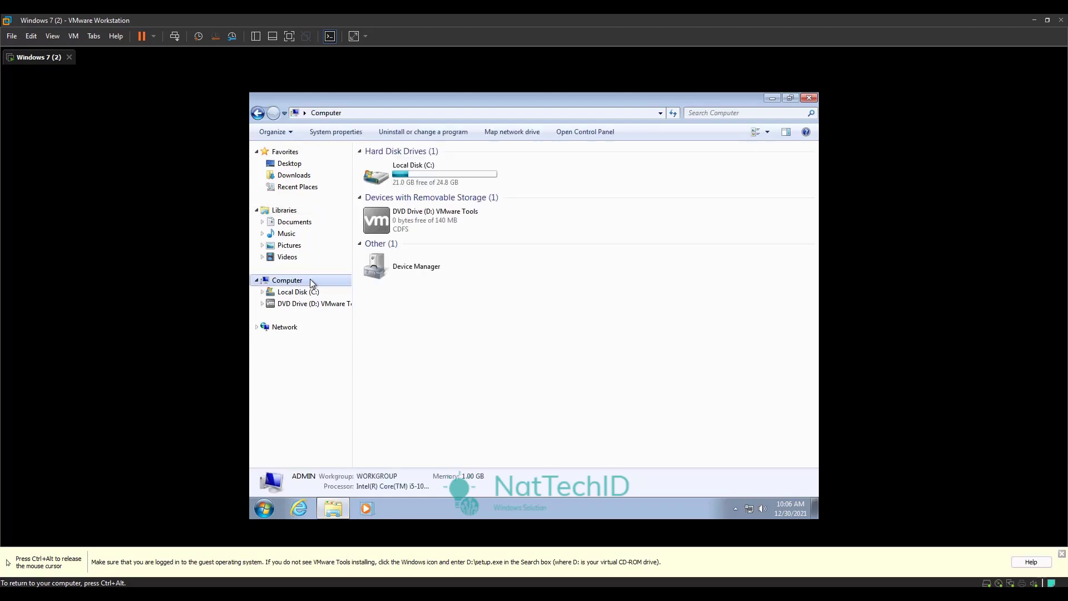
left_click(418, 223)
right_click(418, 223)
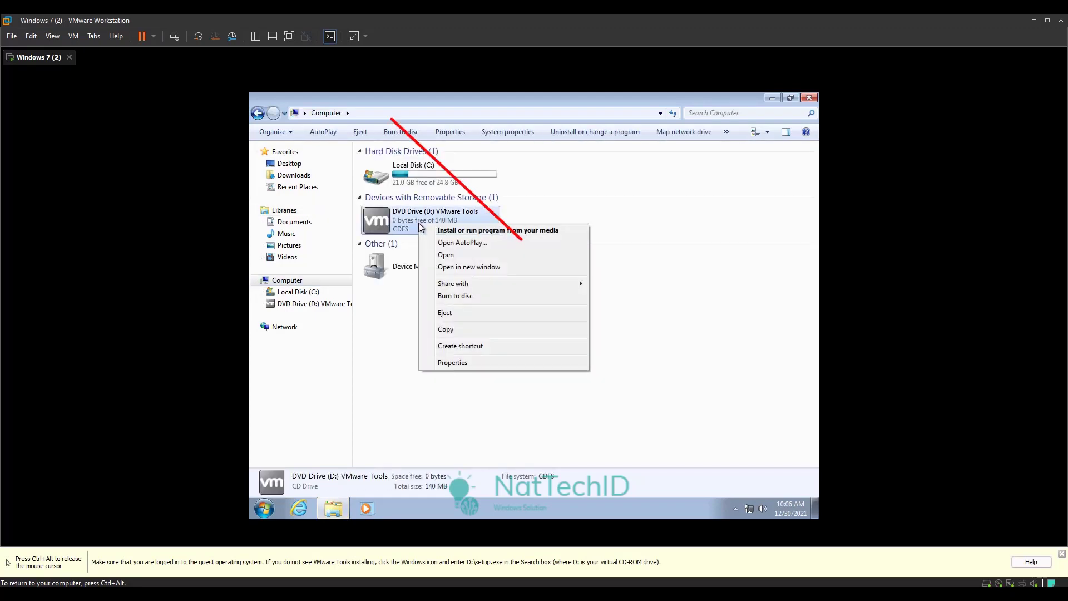
left_click(455, 232)
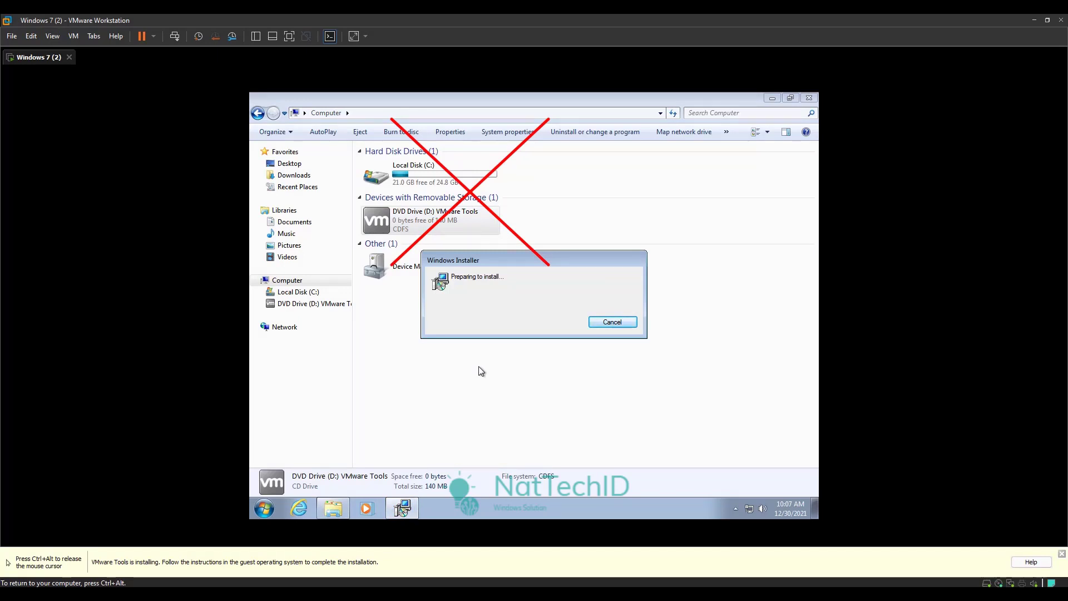
- Try to install VMware Tools with the Typical setup type, allowing the unverified driver software and acknowledging the driver warning
left_click(591, 385)
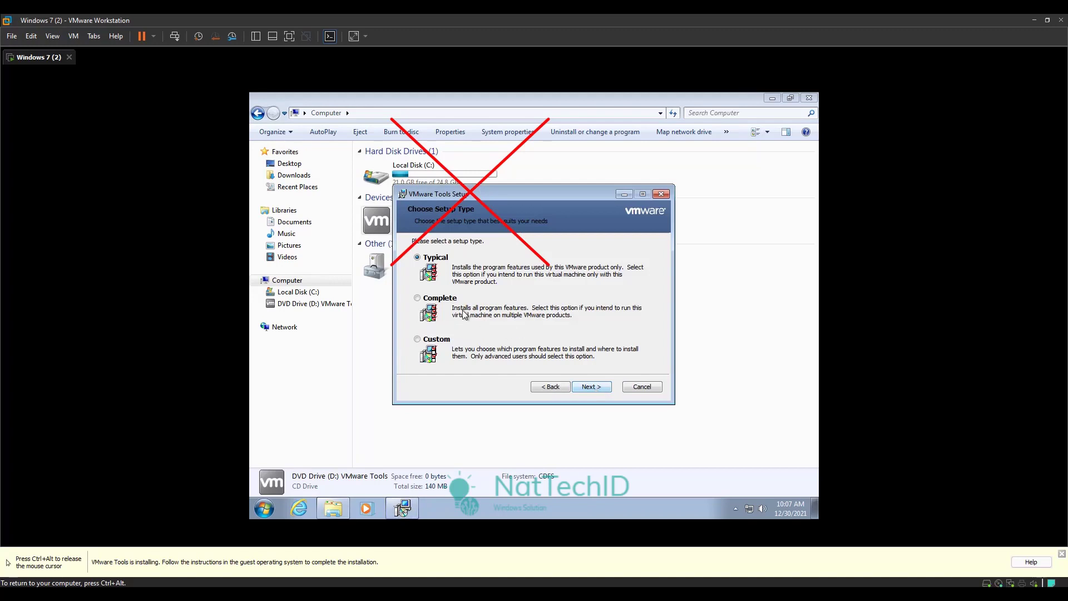
left_click(582, 388)
left_click(581, 388)
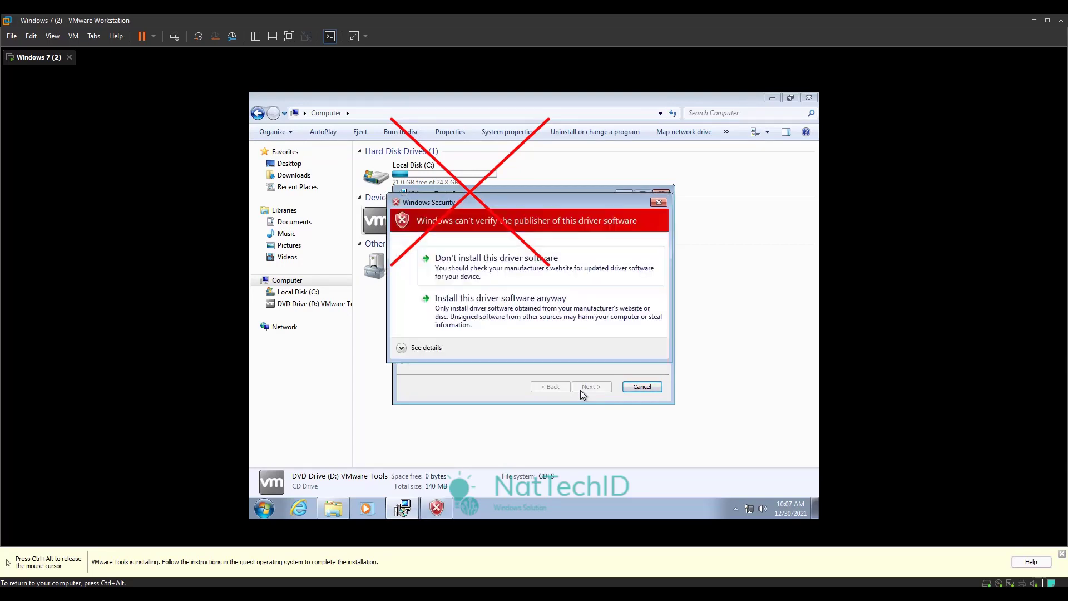
left_click(538, 319)
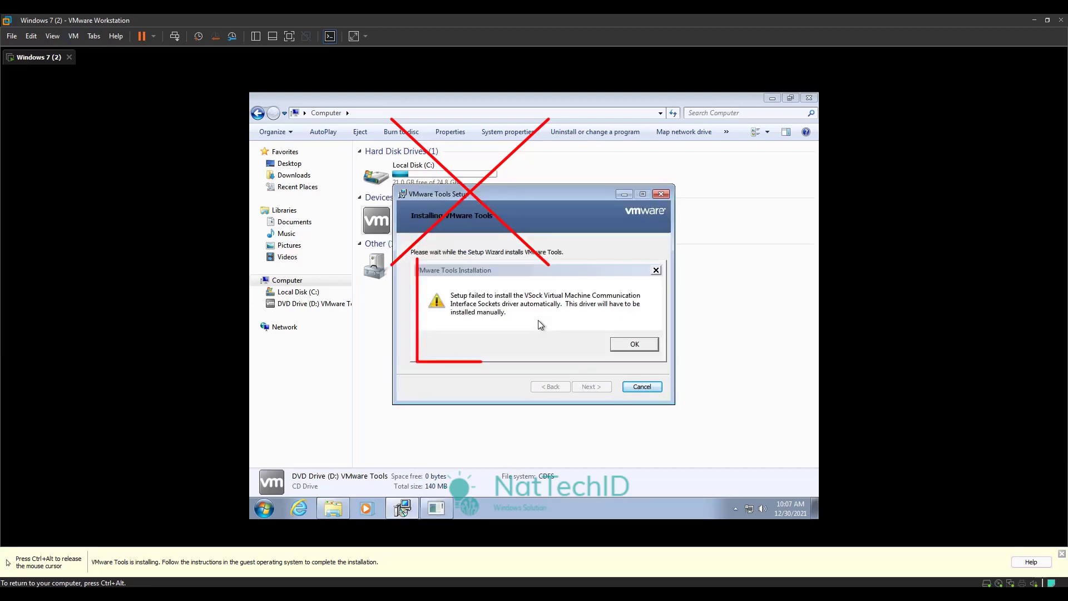
left_click(633, 345)
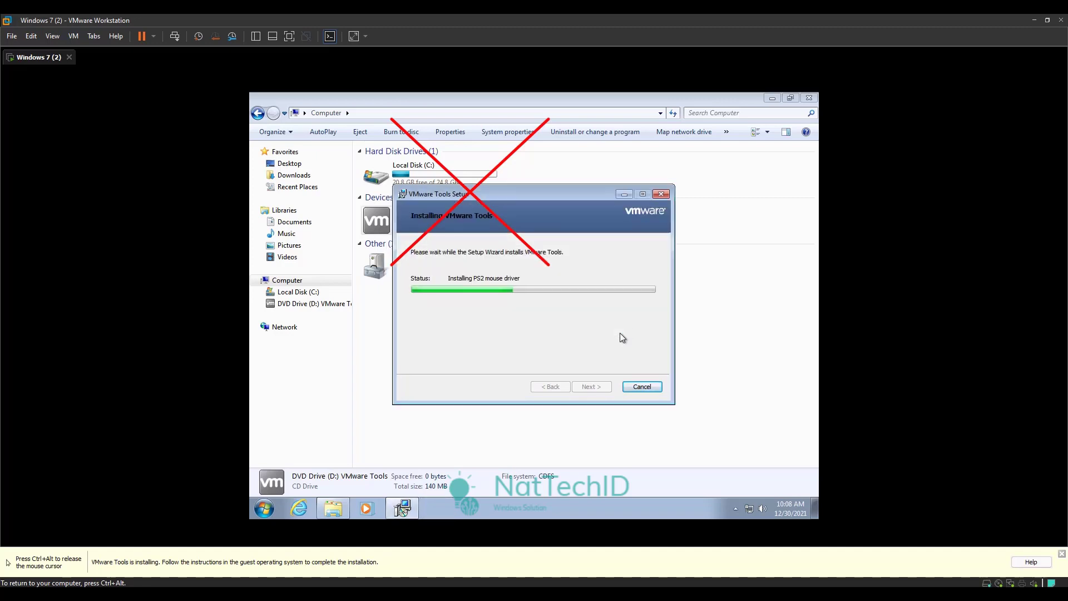
left_click(621, 332)
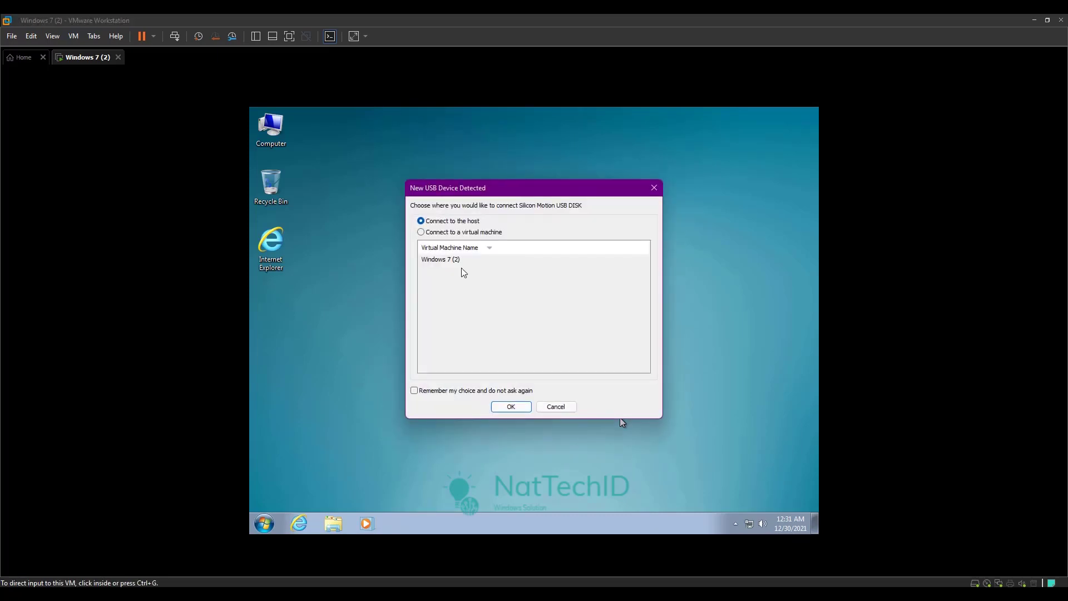
- Try to connect the Silicon Motion USB DISK to the Windows 7 (2) virtual machine, and view and close the device error details
left_click(468, 233)
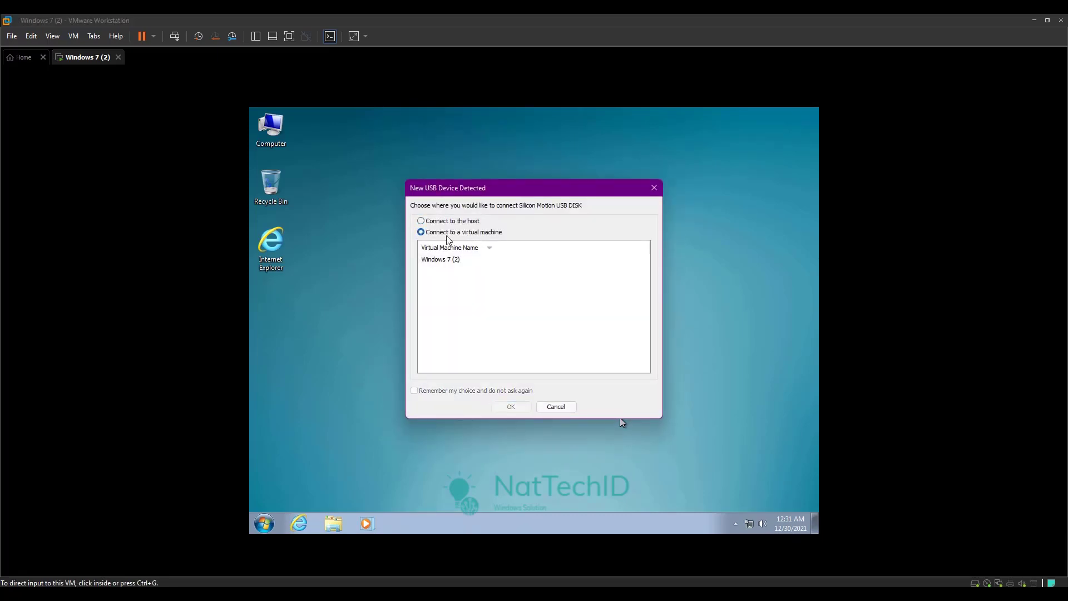
left_click(443, 262)
left_click(516, 408)
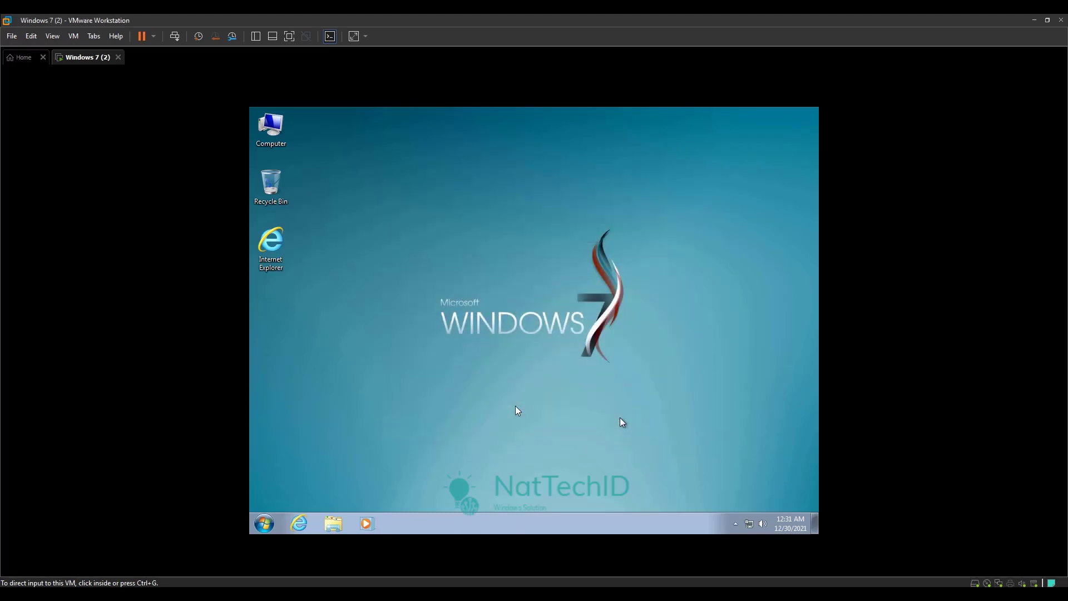
left_click(619, 418)
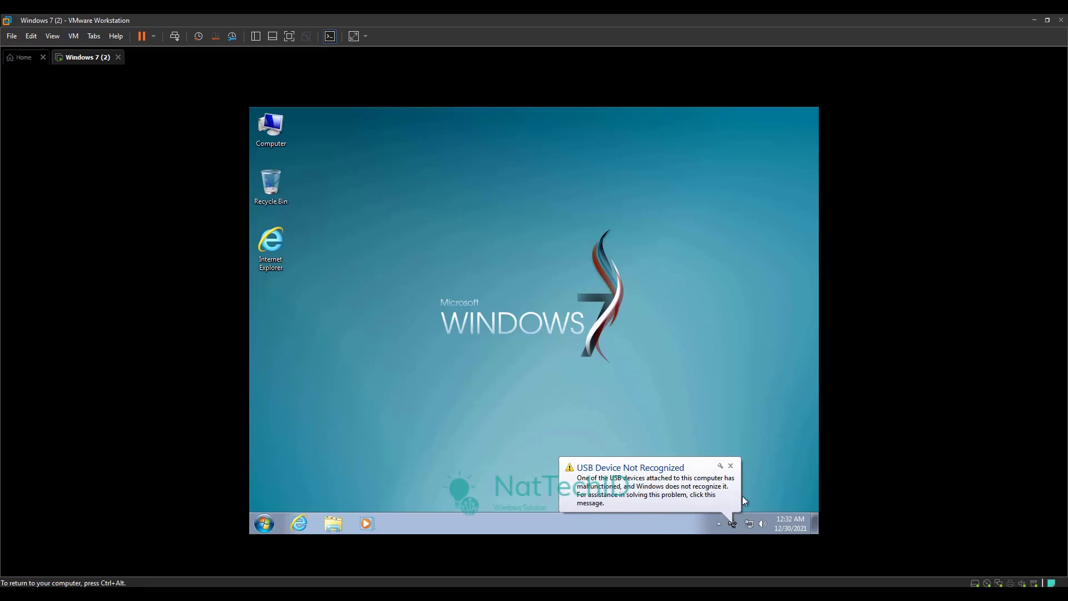
left_click(619, 472)
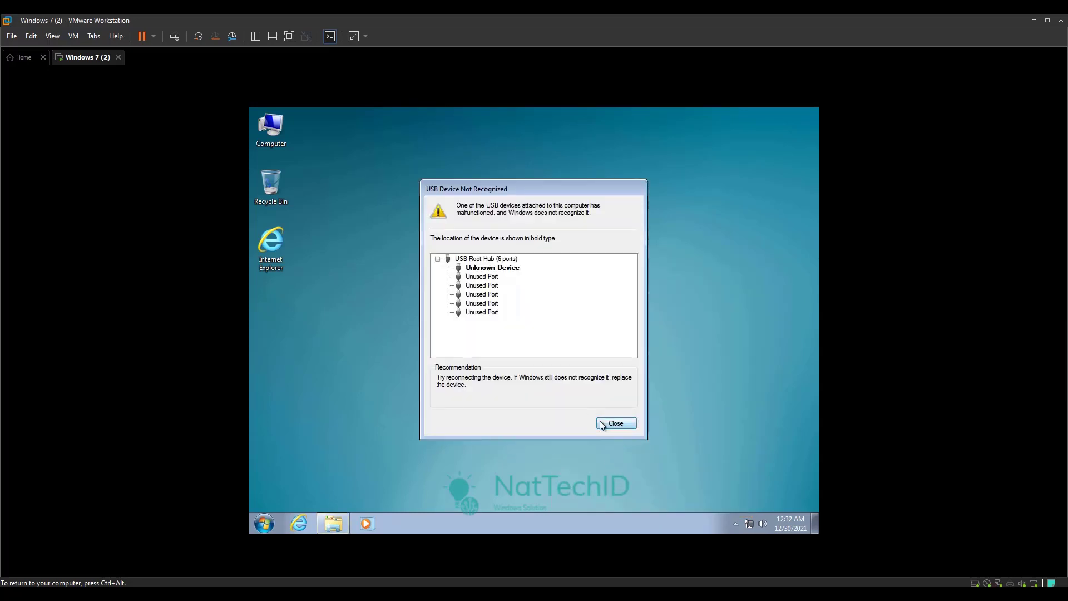
left_click(602, 426)
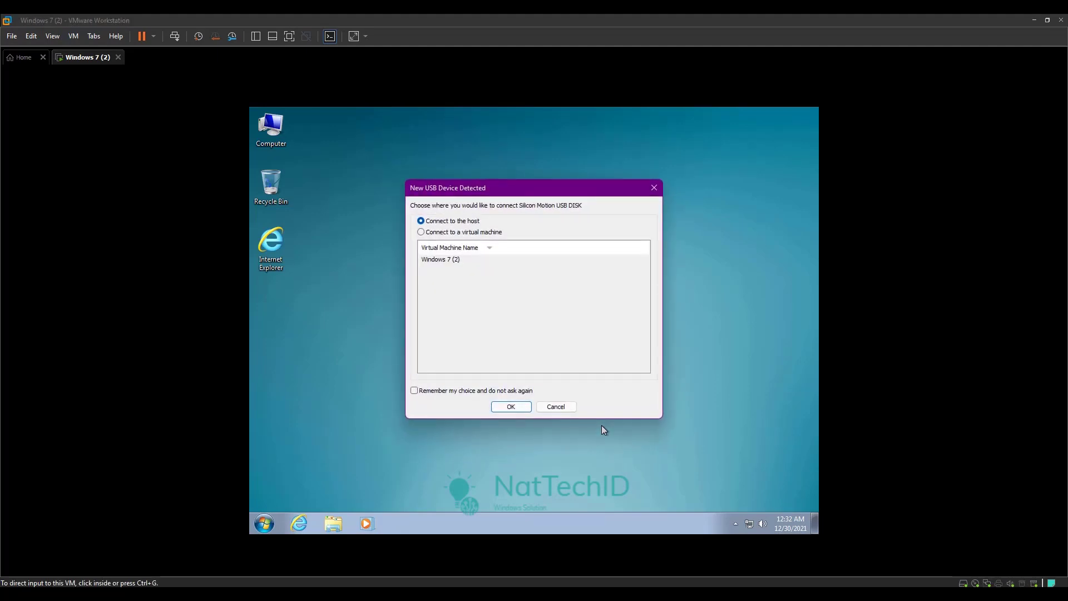
- Connect the reattached Silicon Motion USB DISK to the Windows 7 (2) virtual machine and open the drive to view its files
left_click(474, 233)
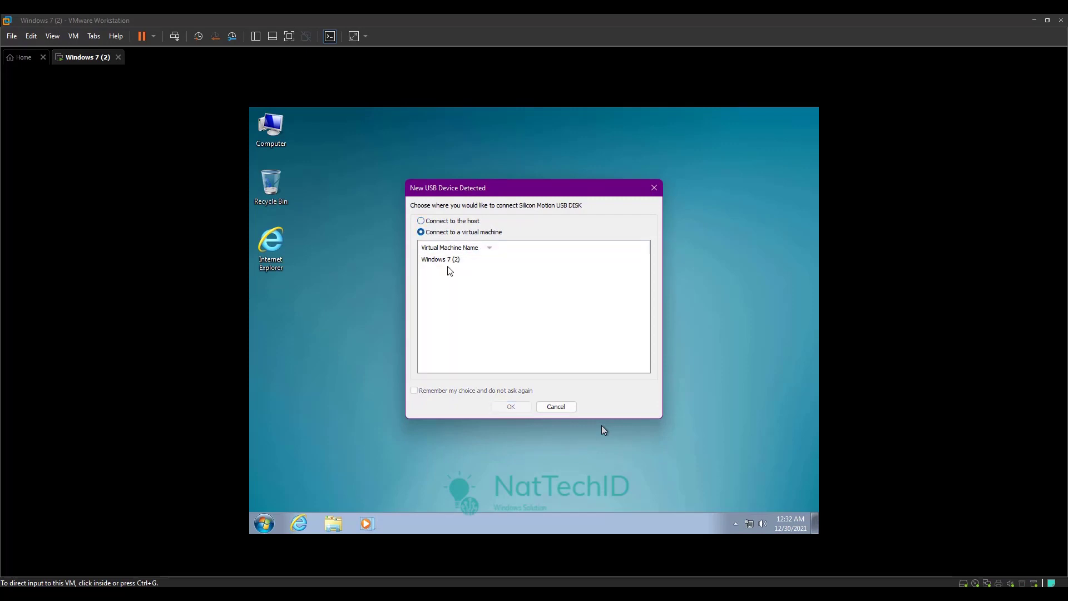
left_click(448, 260)
left_click(518, 408)
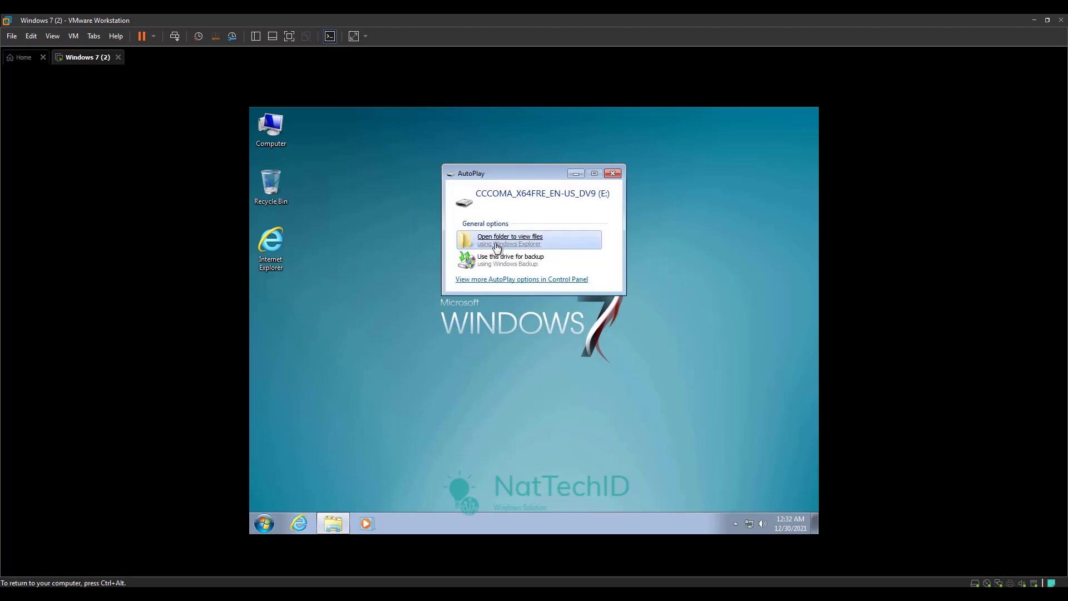
left_click(497, 246)
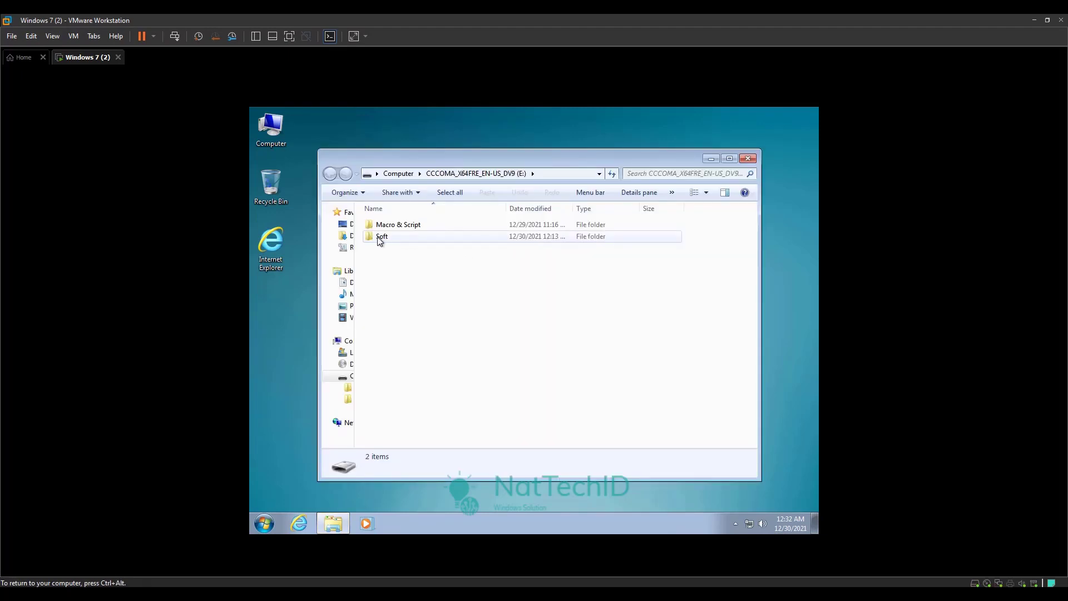
- Run Windows Loader from the "1. Aktifasi Windows 7" folder inside Soft, install it, and close the completion message without restarting
left_click(379, 238)
double_click(380, 238)
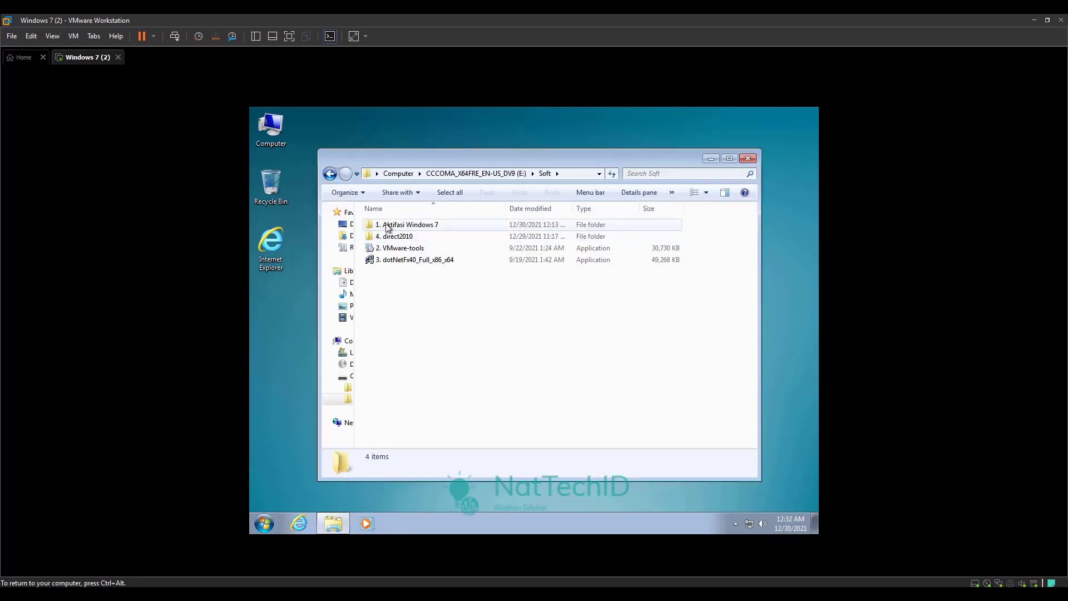
double_click(465, 223)
left_click(415, 228)
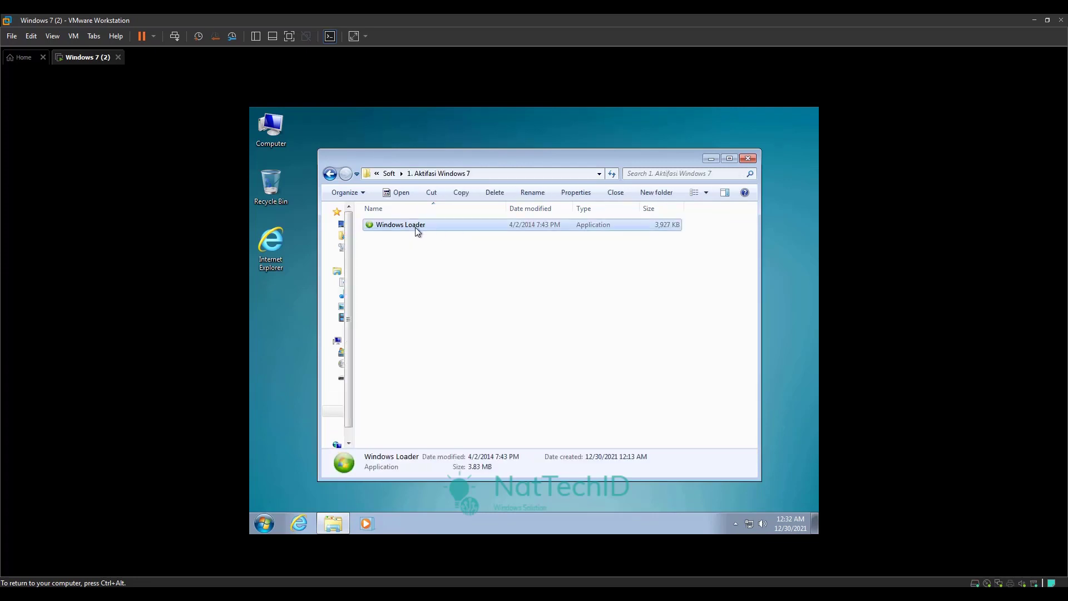
left_click(446, 292)
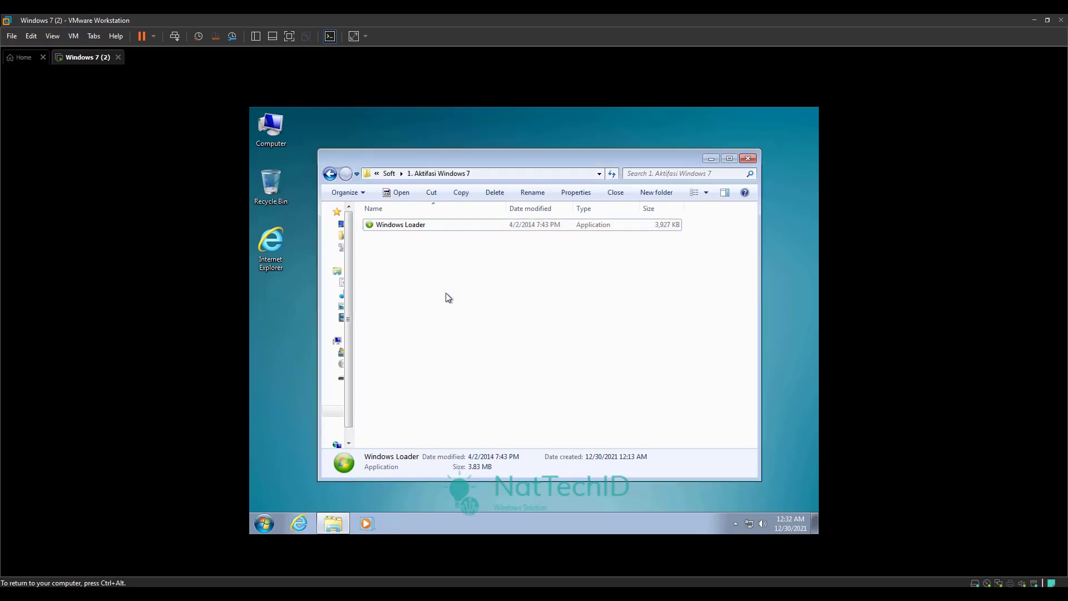
left_click(734, 522)
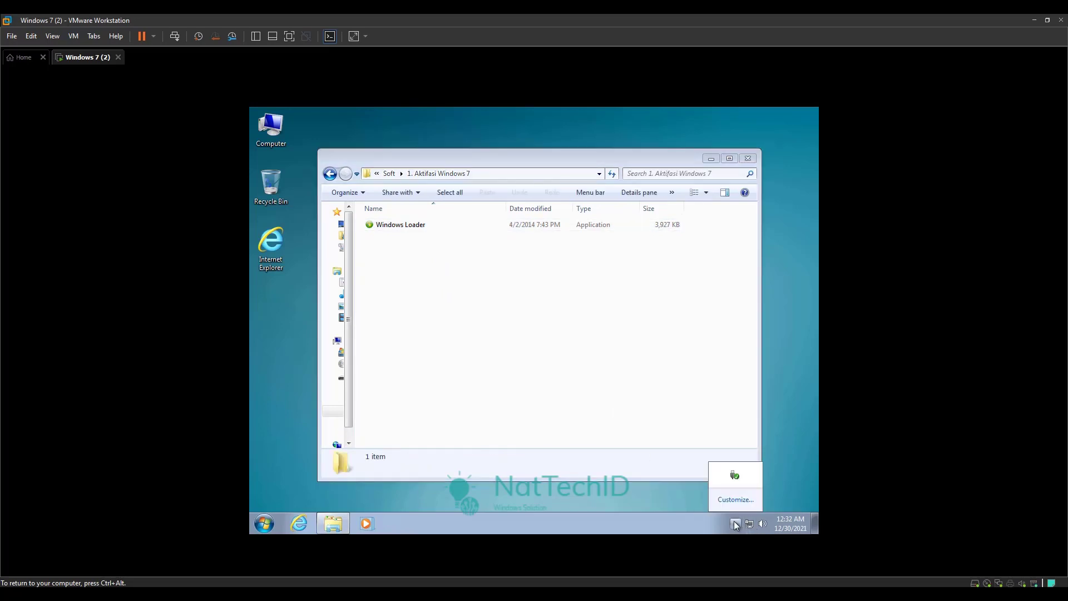
left_click(734, 522)
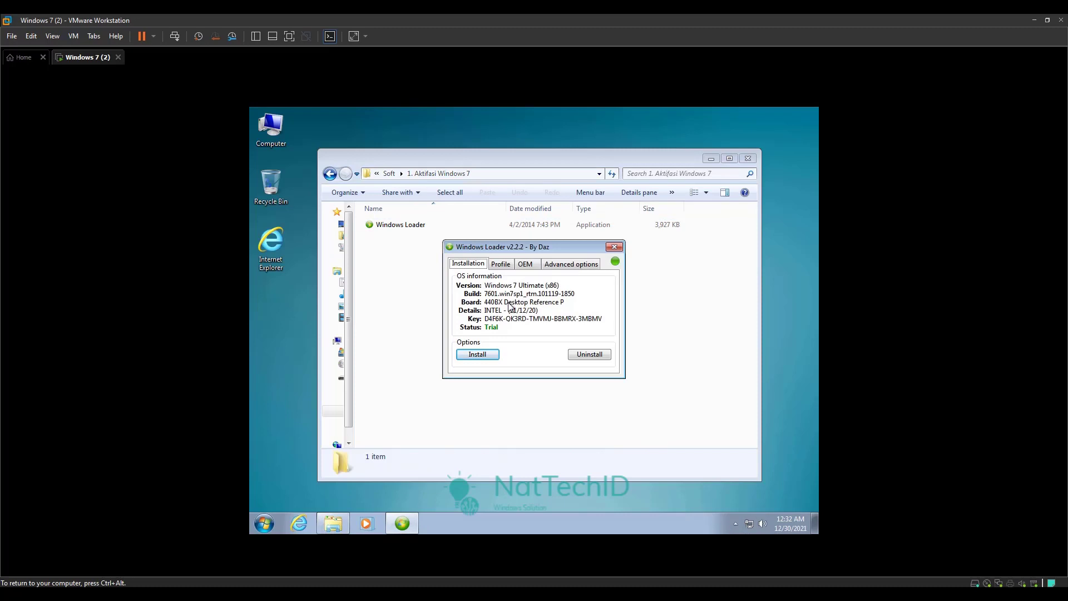
left_click(481, 355)
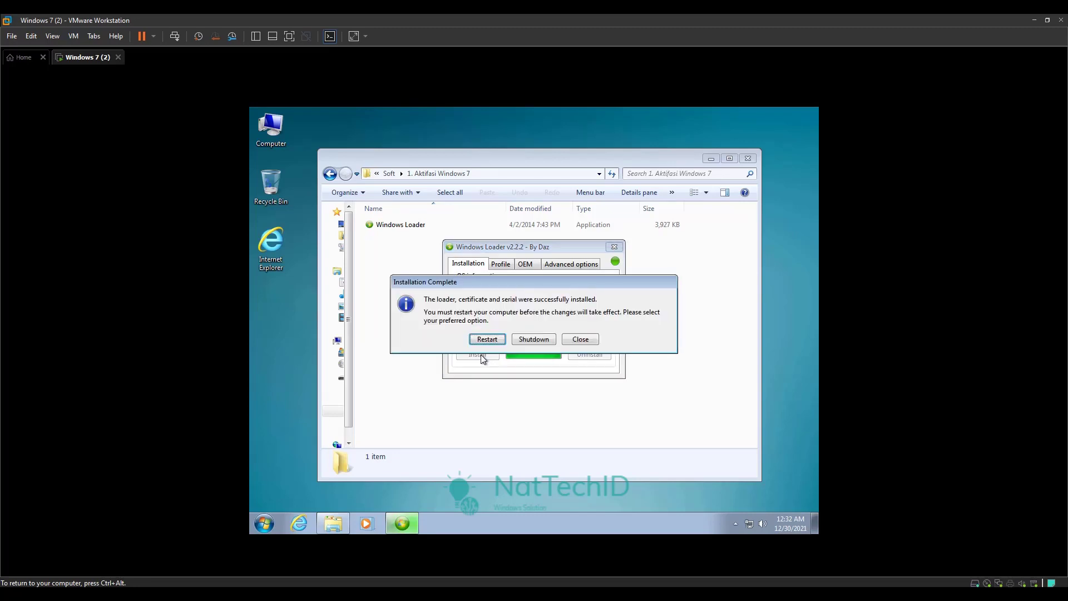
left_click(580, 339)
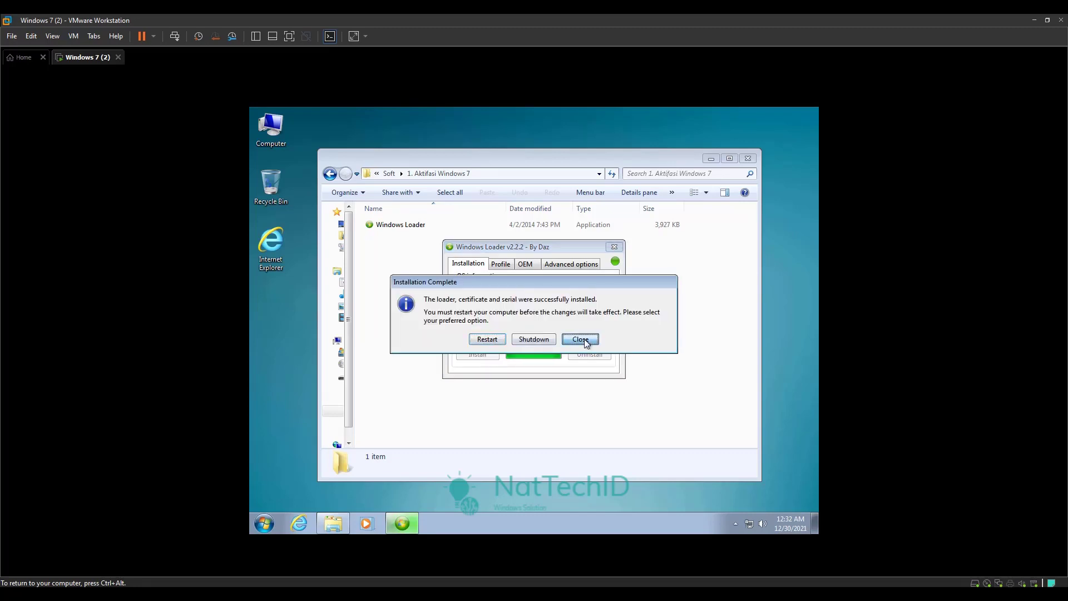
- Install VMware Tools from "2. VMware-tools" in the Soft folder with the Complete setup type, and decline the restart
left_click(330, 174)
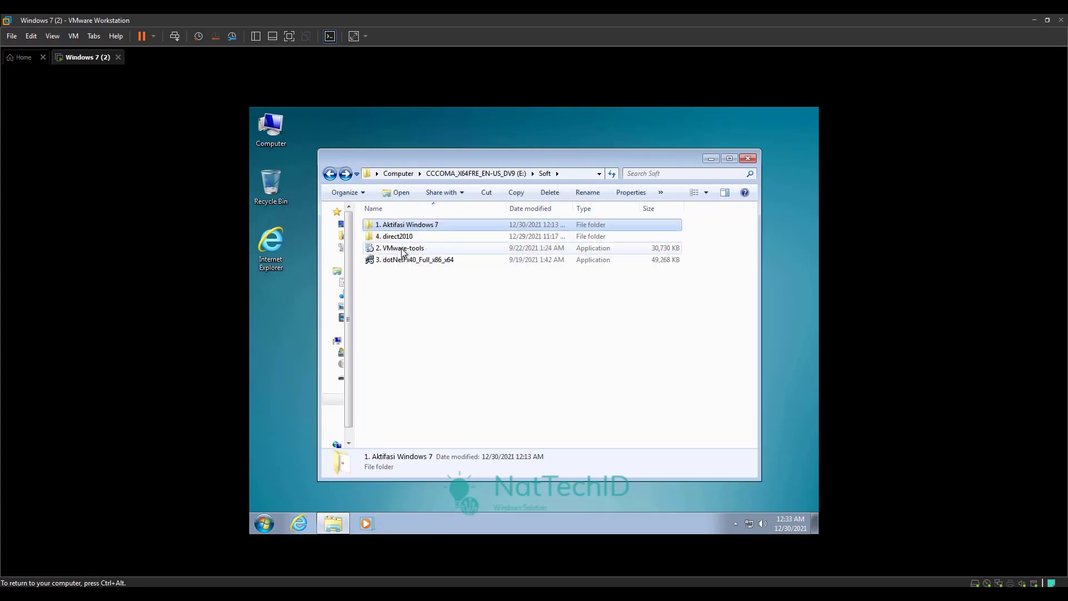
double_click(402, 249)
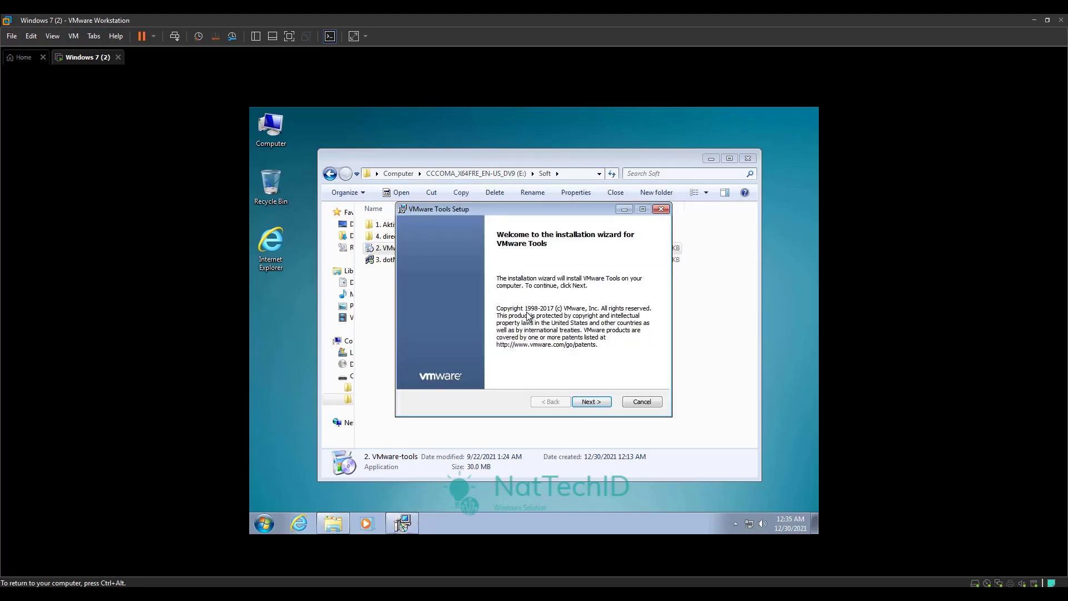
left_click(586, 403)
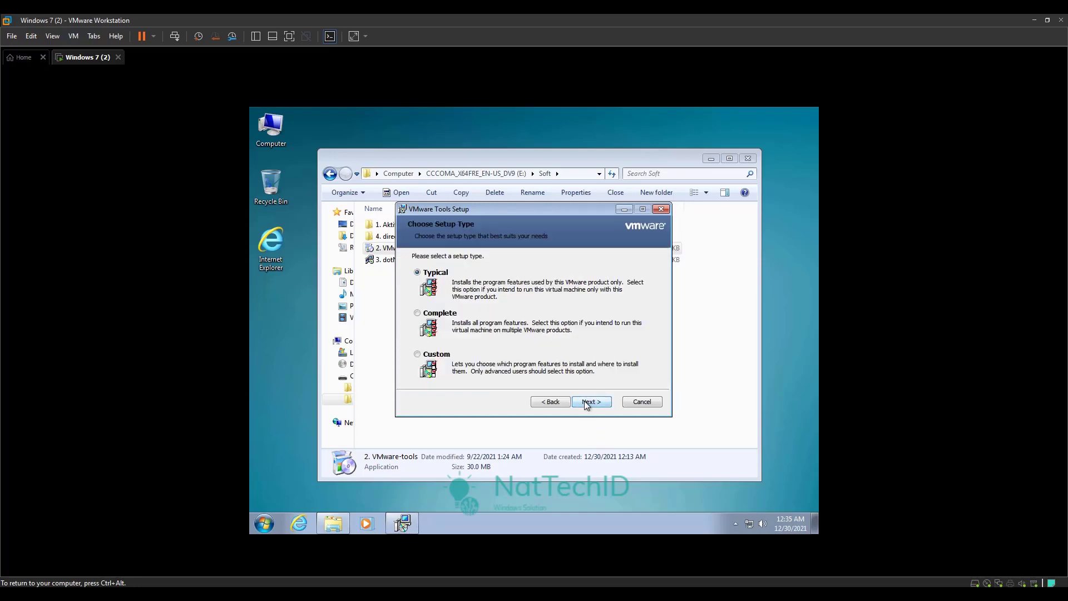
left_click(418, 314)
left_click(593, 405)
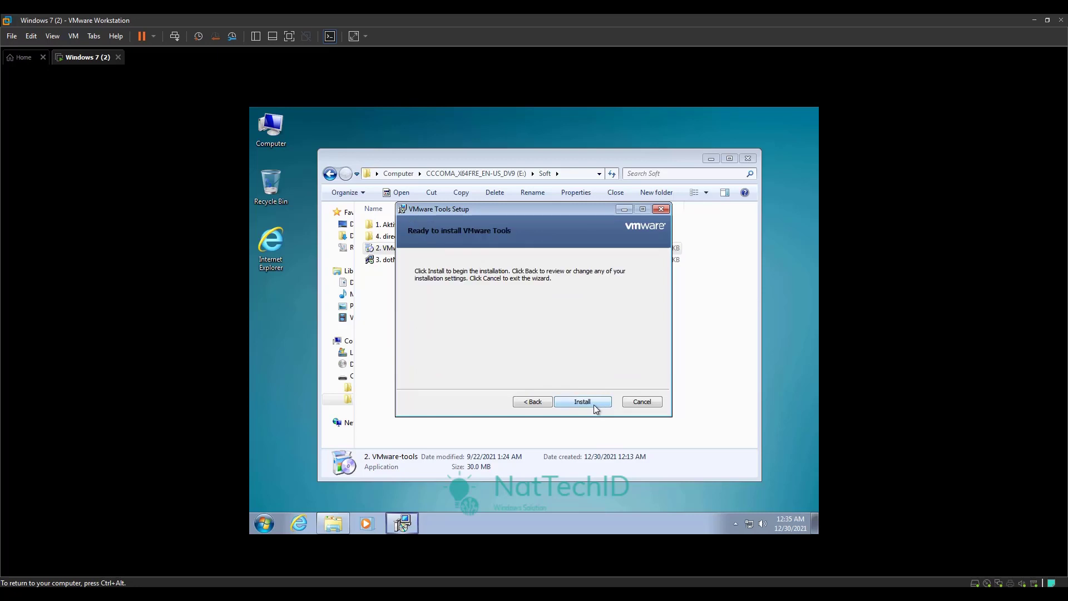
left_click(593, 404)
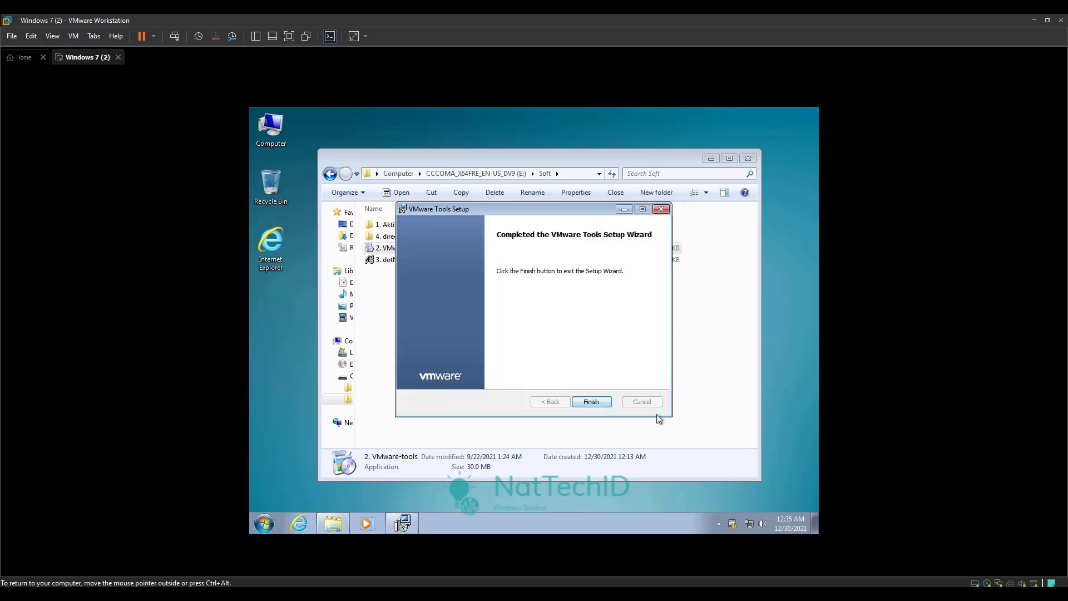
left_click(595, 402)
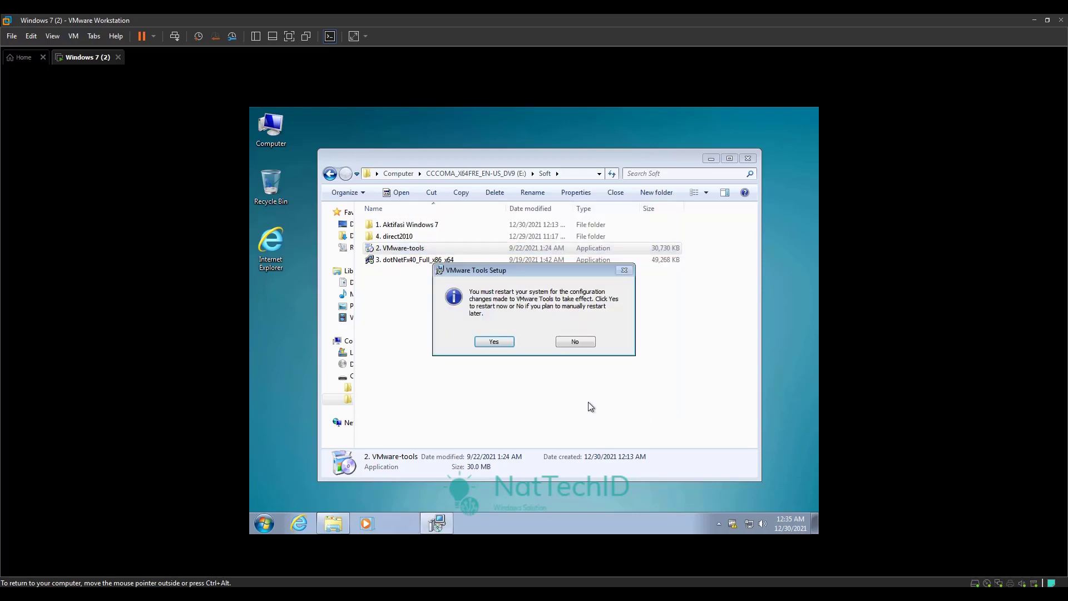
left_click(565, 342)
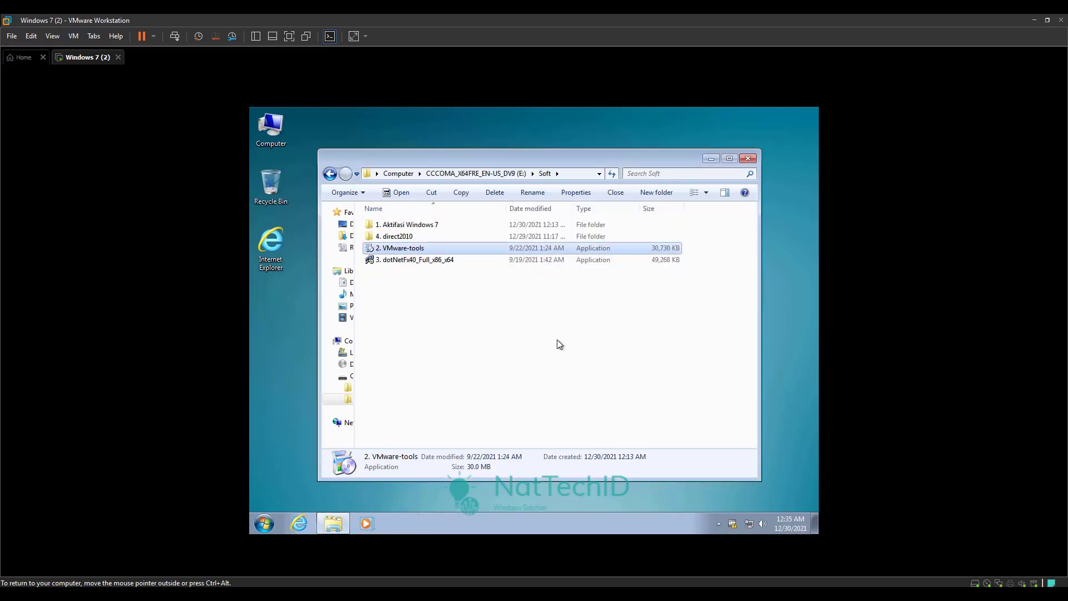
- Install Microsoft .NET Framework 4 from "3. dotNetFx40_Full_x86_x64", accepting the license terms, and close the setup
double_click(389, 259)
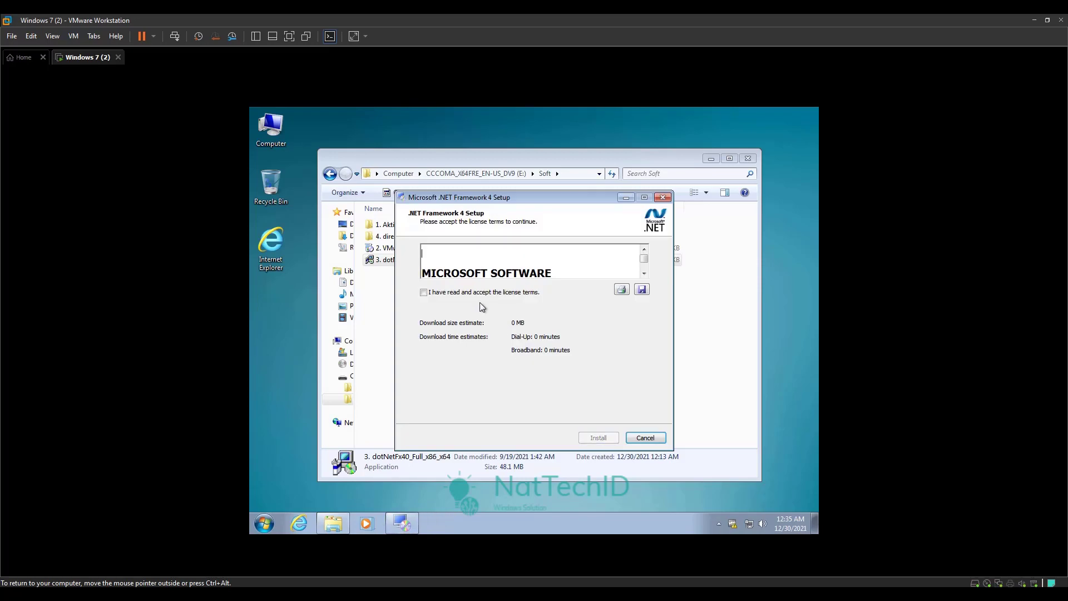
left_click(468, 293)
left_click(599, 438)
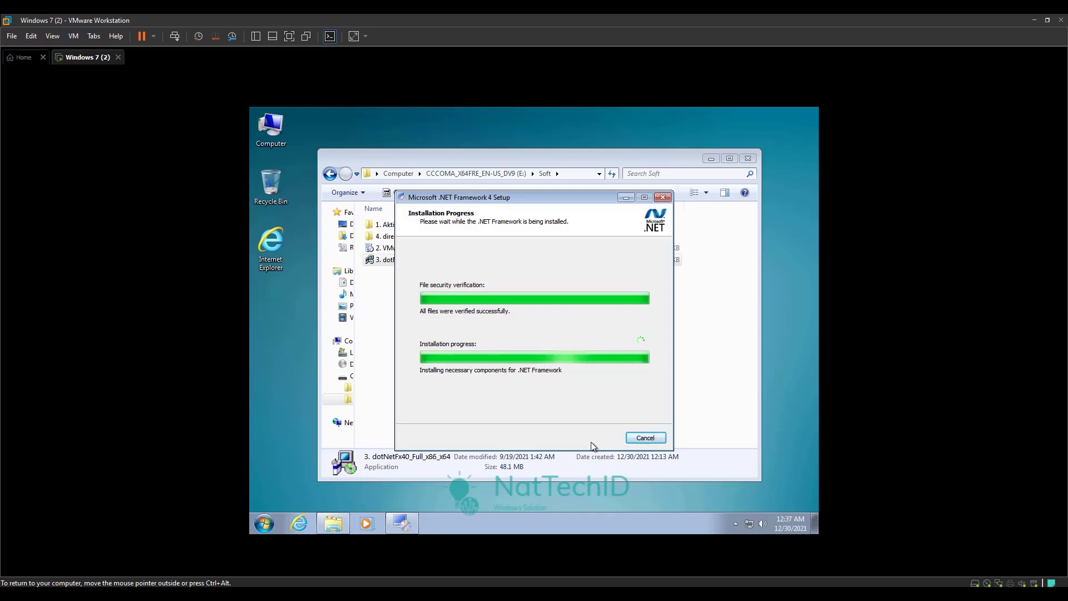
left_click(645, 438)
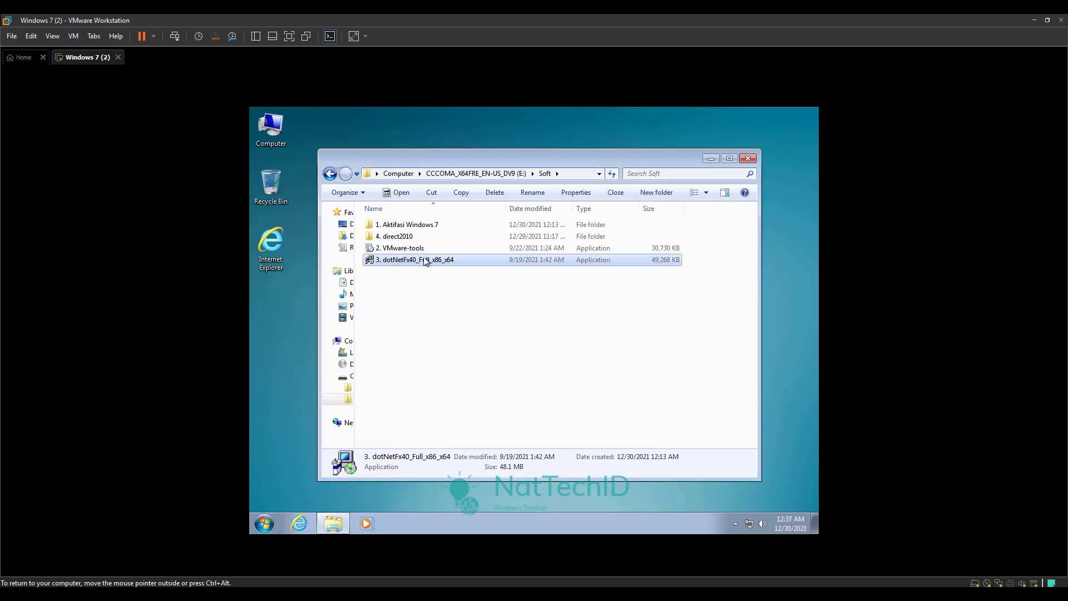
- Install DirectX with DXSETUP from the "4. direct2010" folder, accepting the agreement, and close the folder window
double_click(395, 236)
scroll(395, 247, "down", 15)
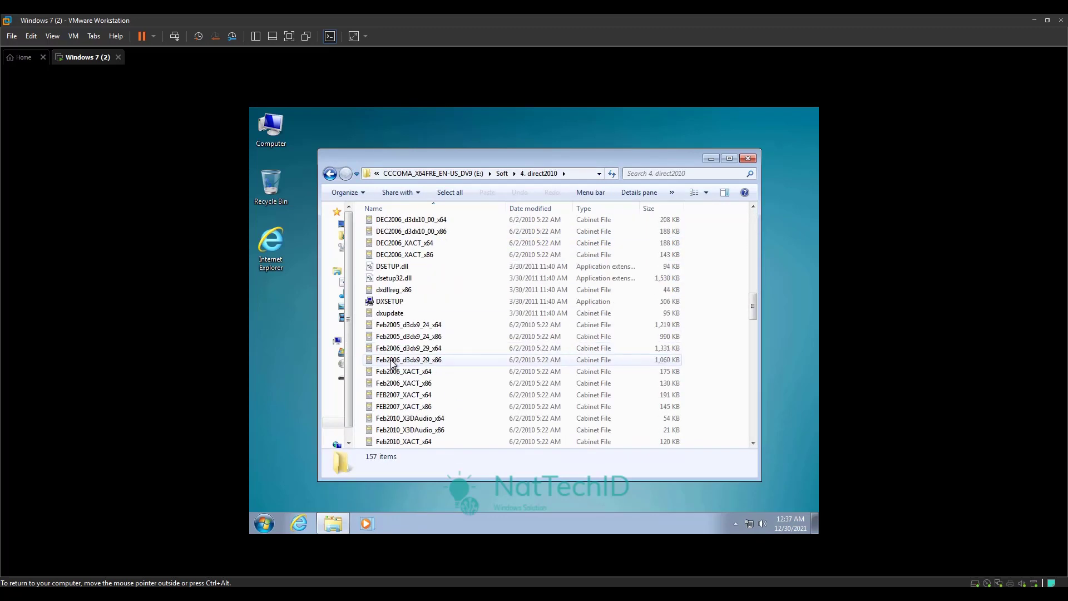
double_click(390, 301)
left_click(422, 294)
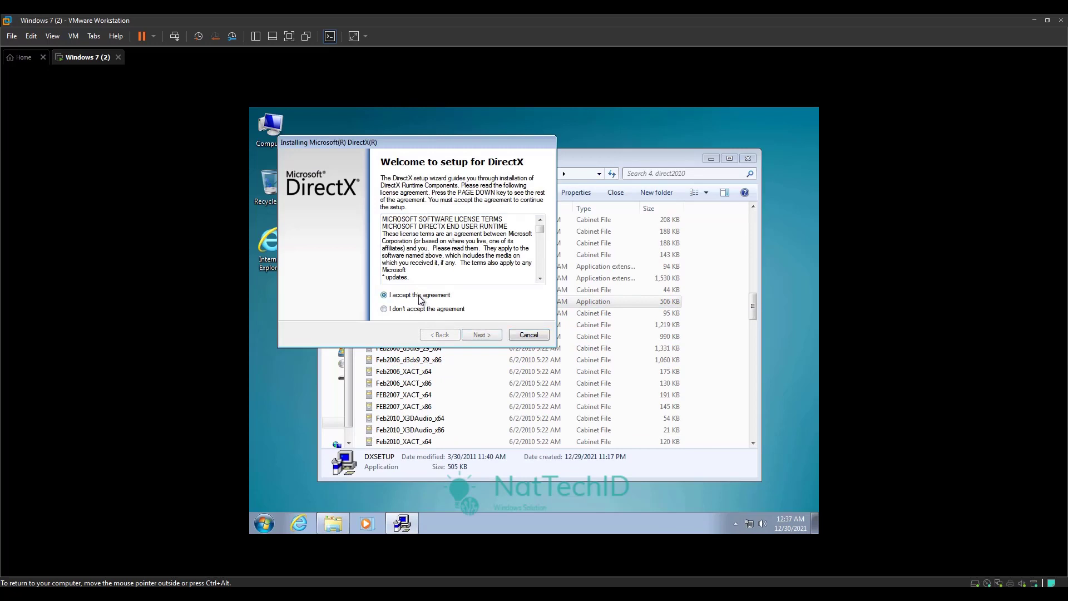
left_click(476, 335)
left_click(473, 334)
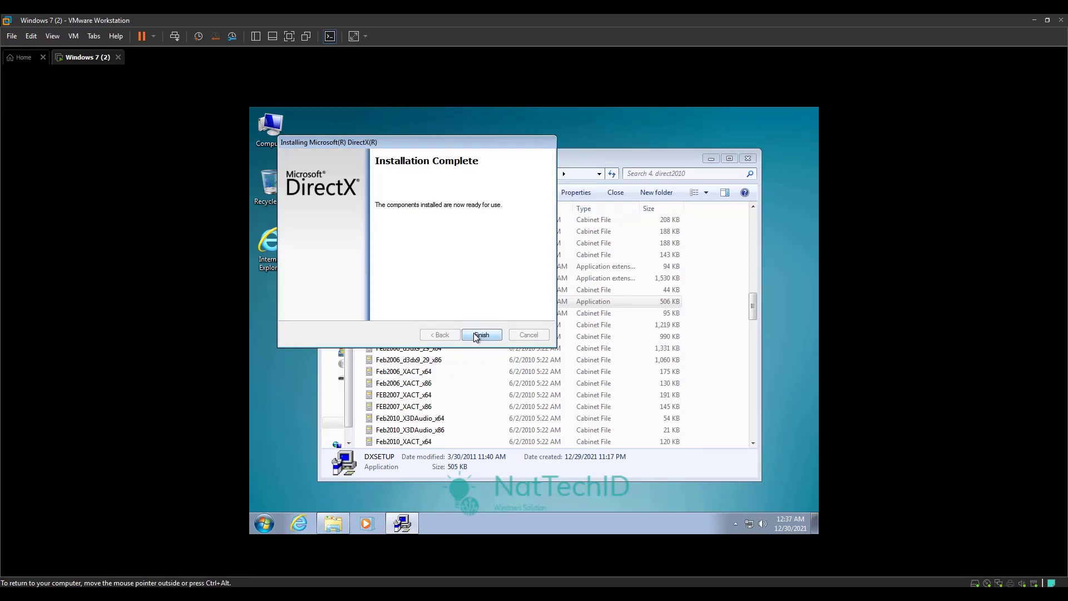
left_click(473, 333)
left_click(325, 174)
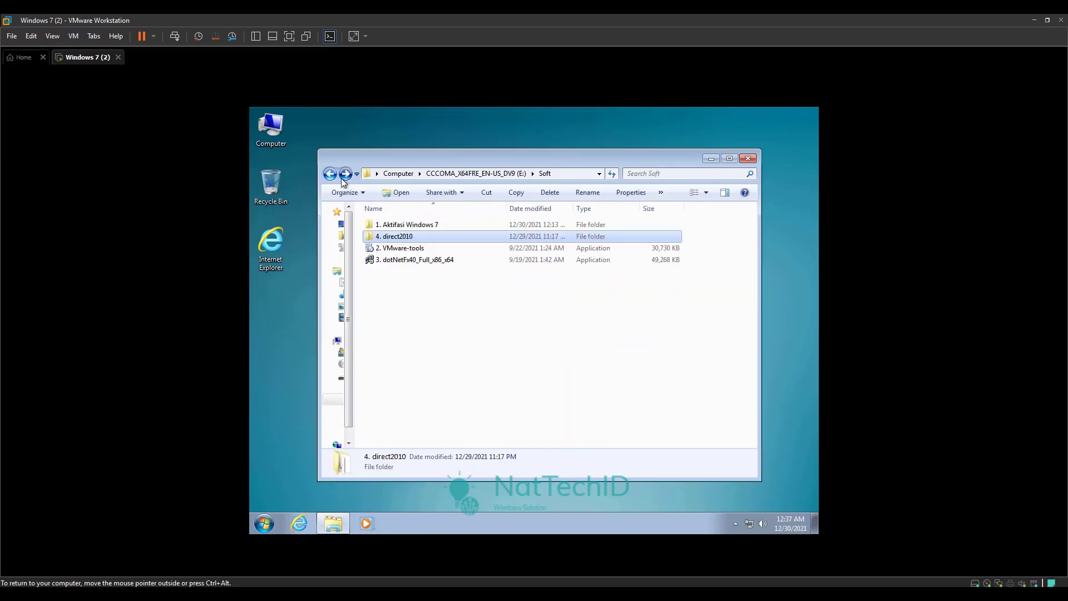
left_click_drag(417, 291, 392, 206)
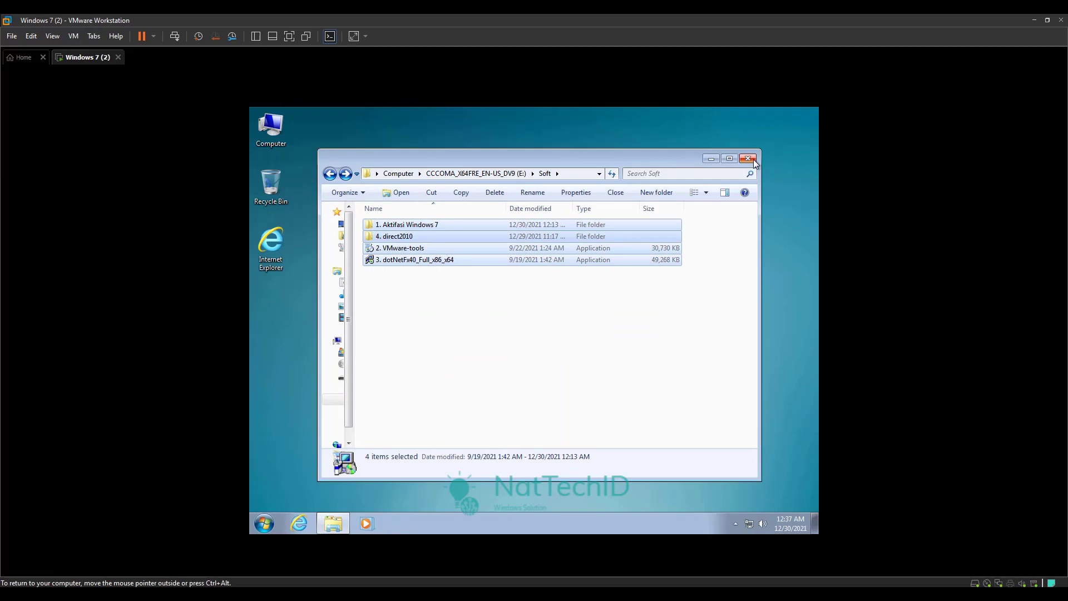
left_click(748, 159)
- Set the guest's visual effects to "Adjust for best performance" in the advanced system settings, and close all open windows
left_click(333, 523)
right_click(348, 343)
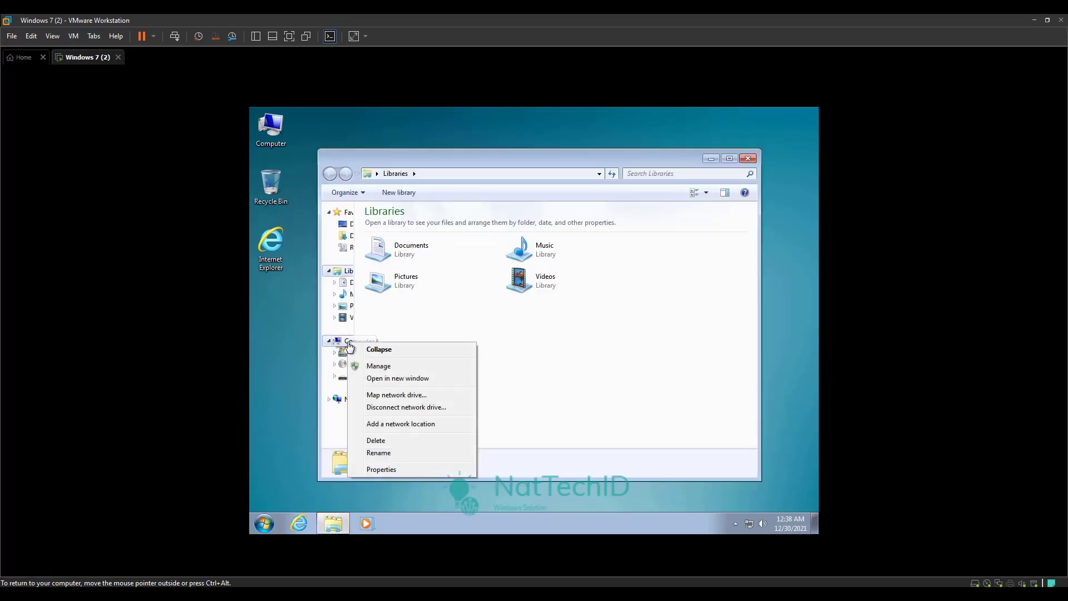
left_click(386, 470)
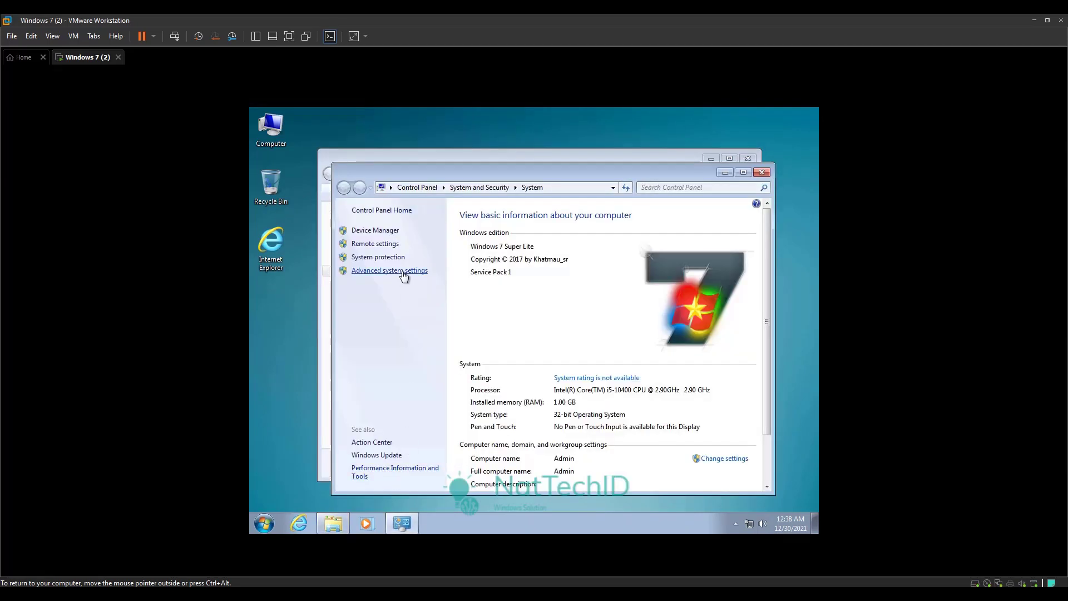
left_click(403, 272)
left_click(495, 252)
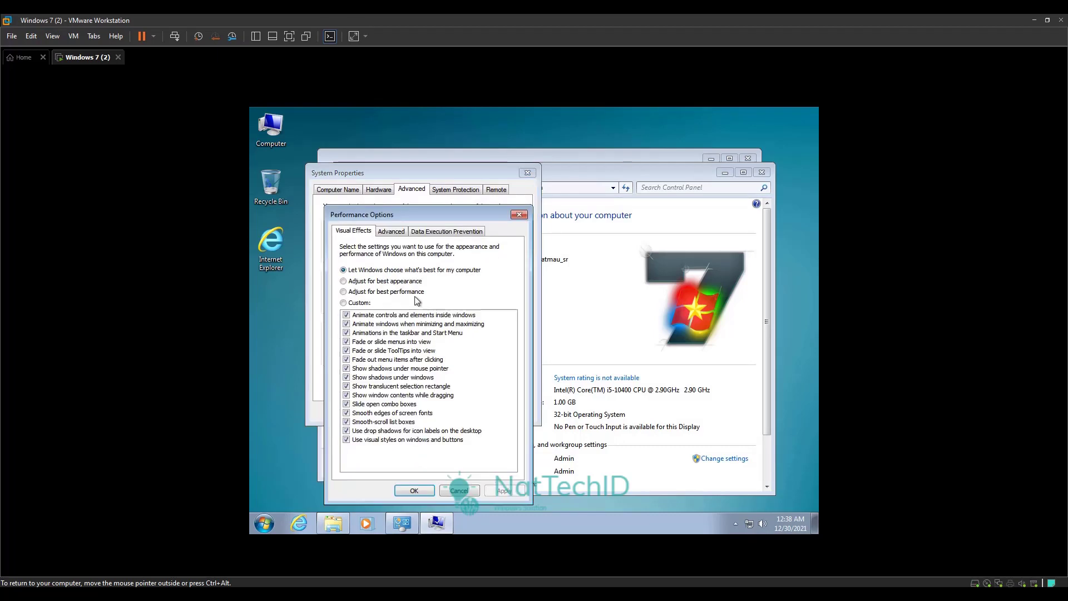
left_click(343, 292)
left_click(504, 491)
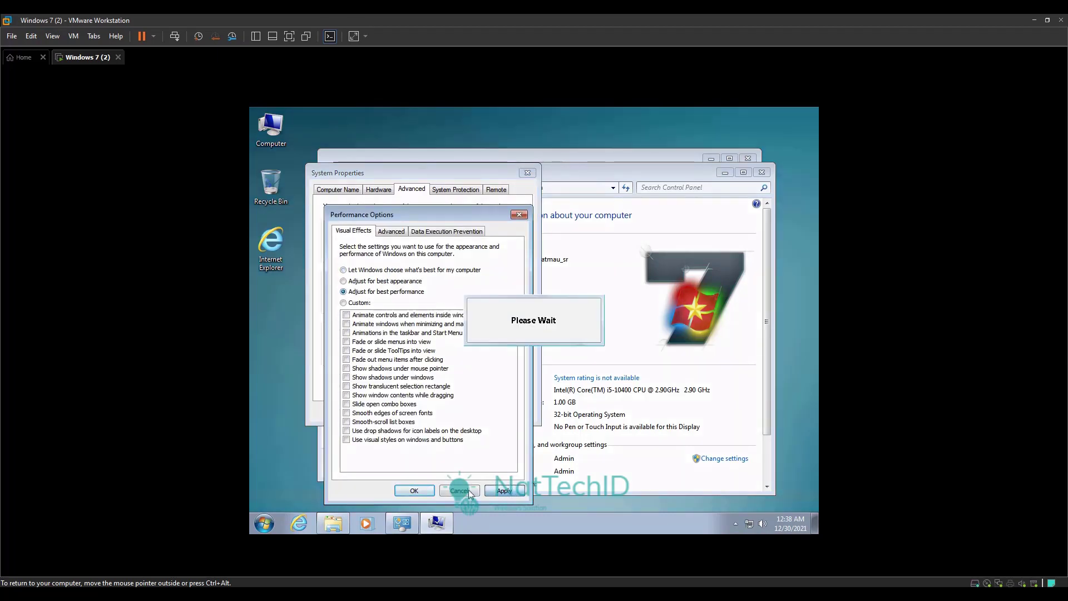
left_click(414, 490)
left_click(418, 410)
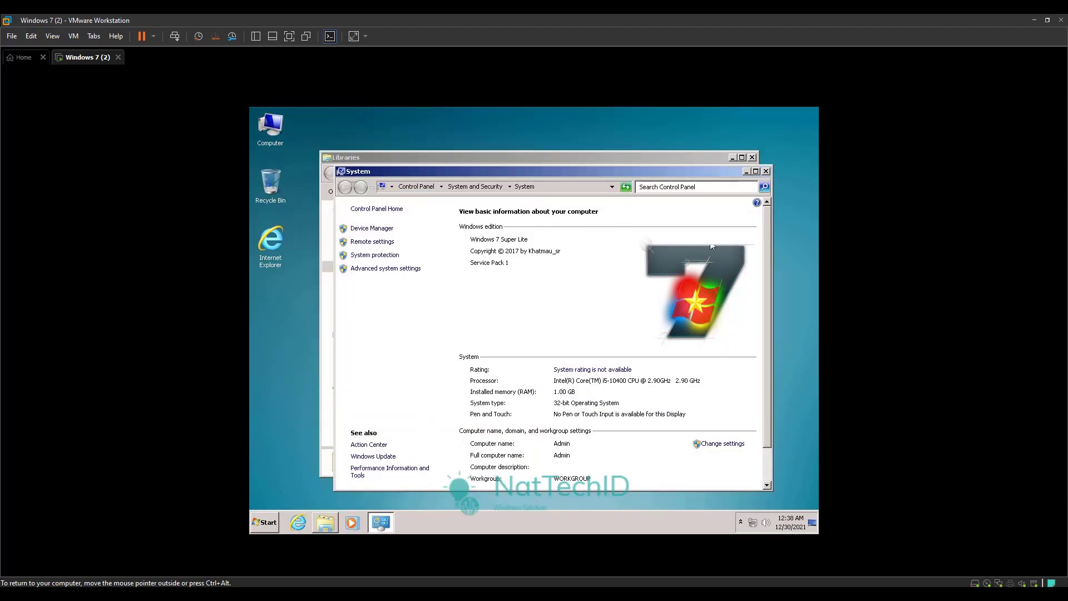
left_click(765, 171)
left_click(751, 159)
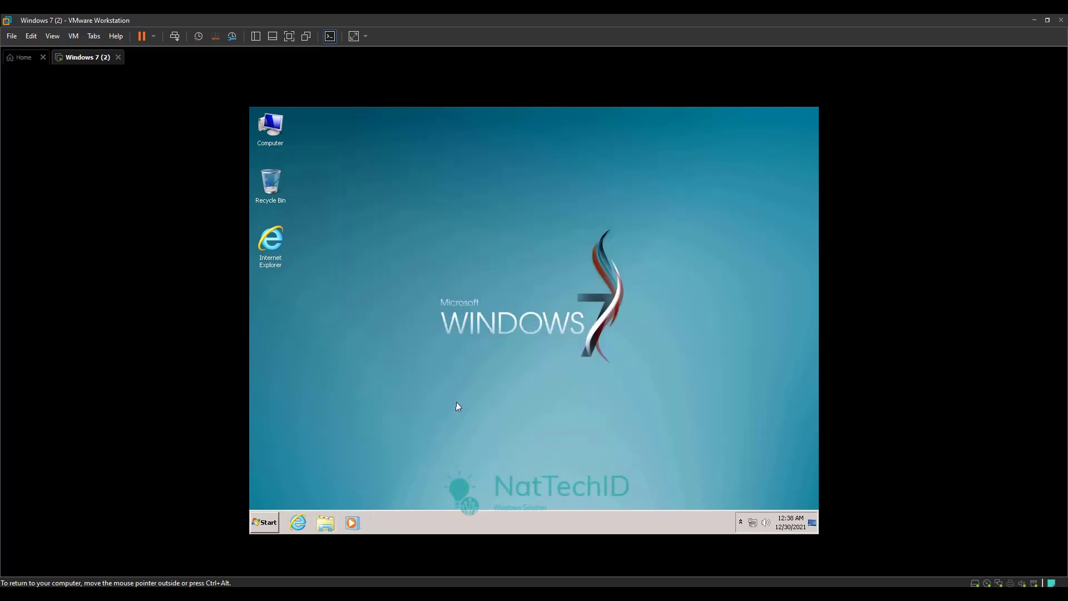
- Restart the Windows 7 guest system
left_click(265, 523)
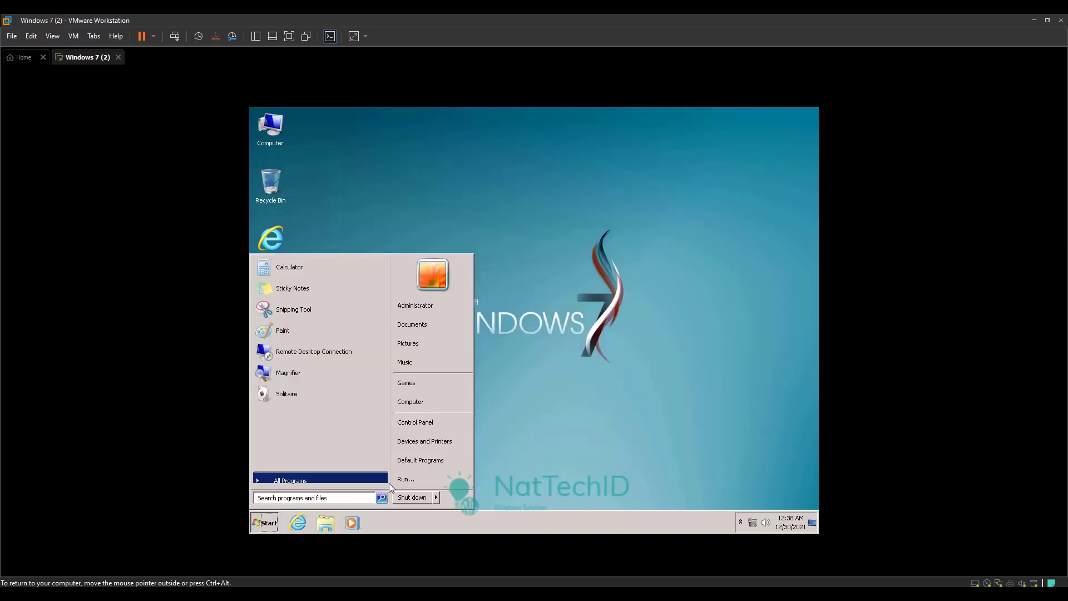
left_click(437, 498)
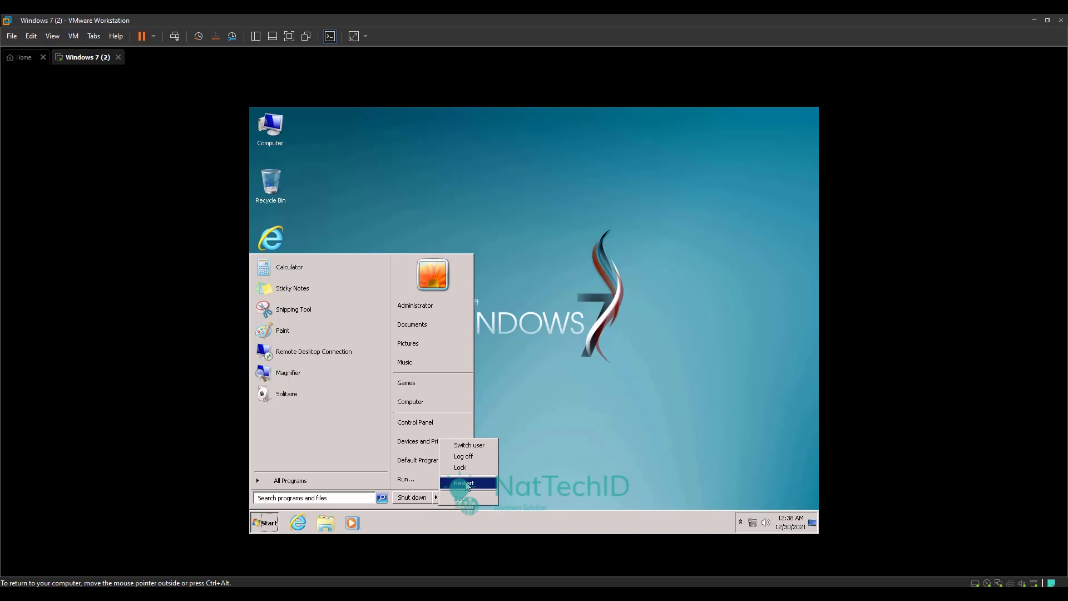
left_click(465, 483)
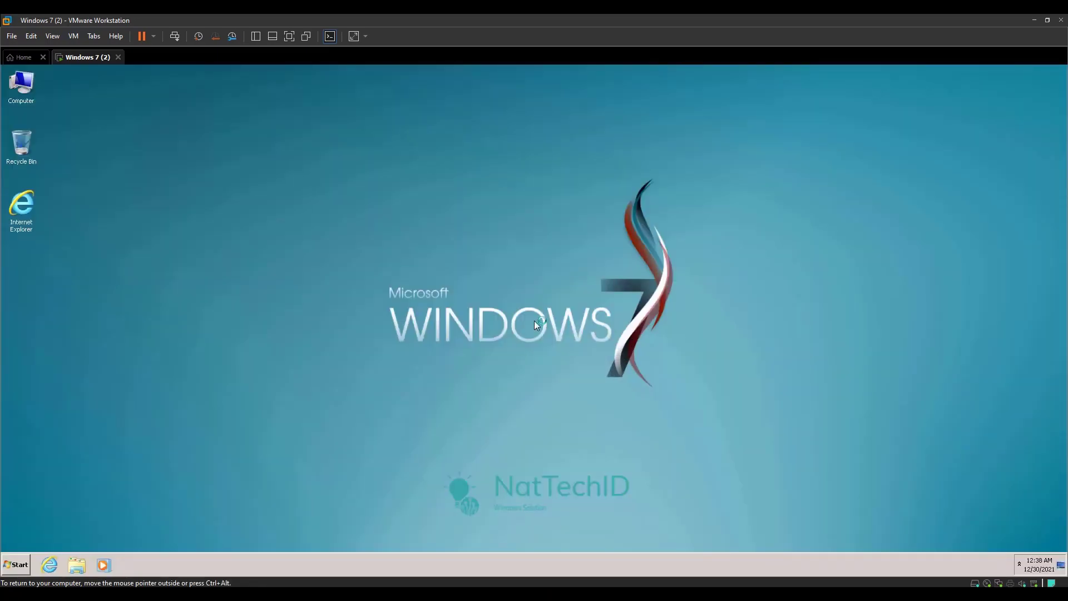
- Set the guest's screen resolution to 1024 × 768, keep the change, and close the display settings
right_click(529, 311)
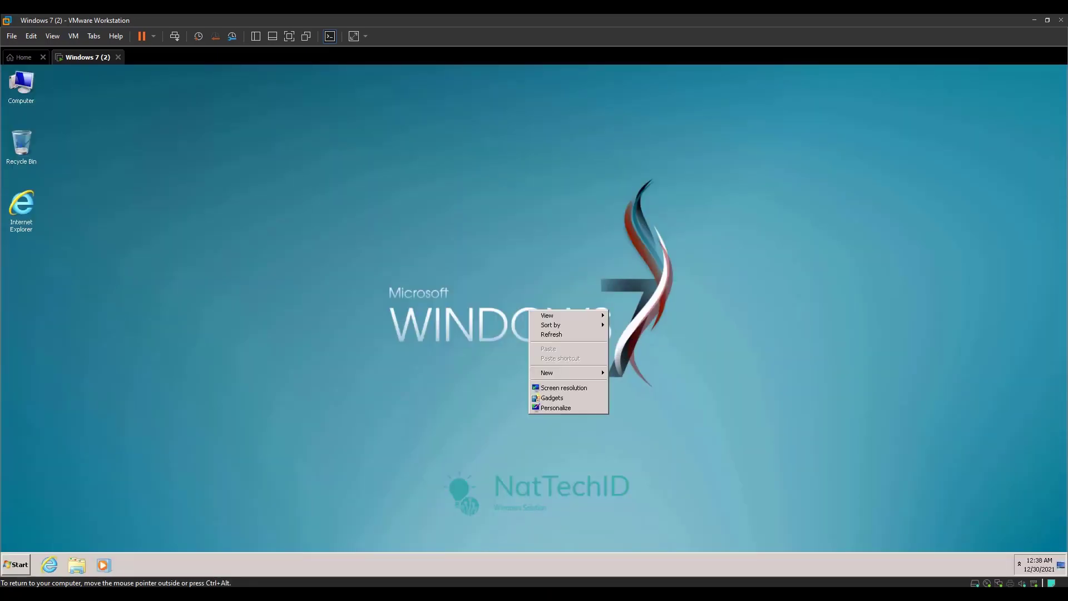
left_click(563, 387)
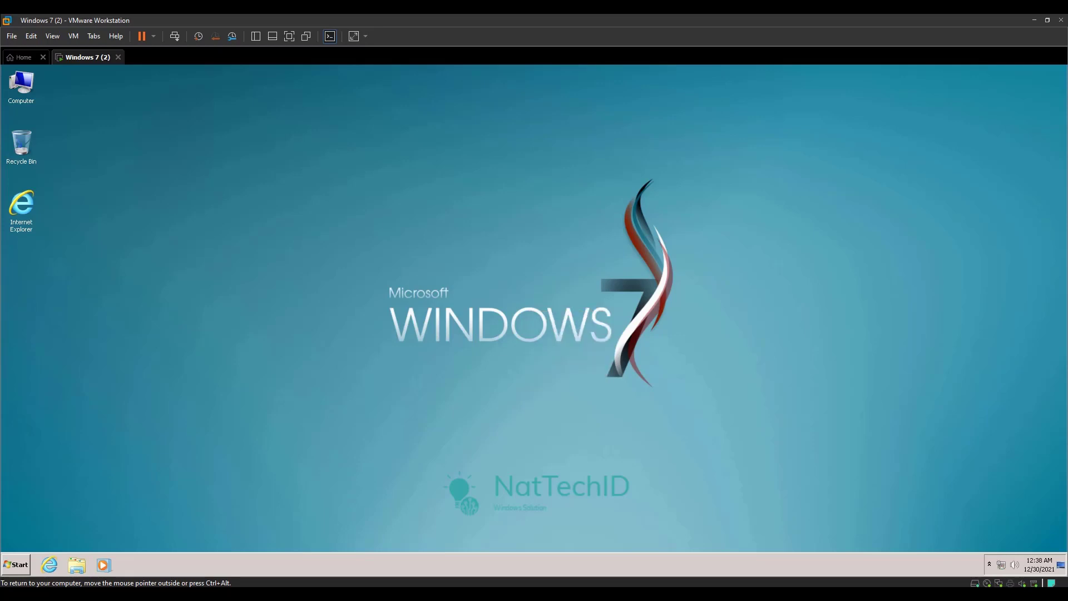
left_click(482, 299)
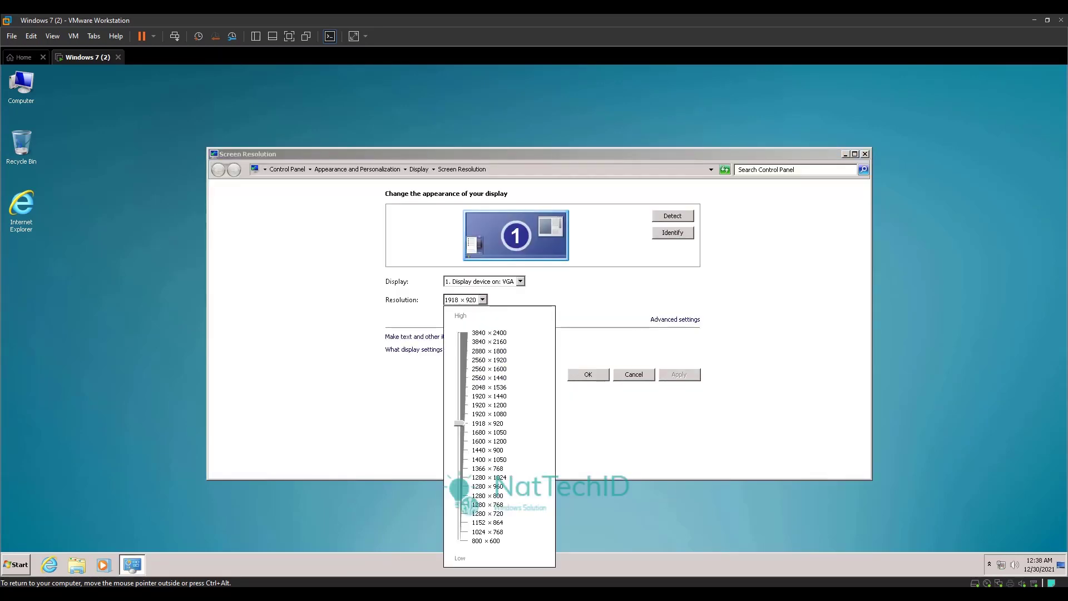
left_click_drag(459, 423, 458, 531)
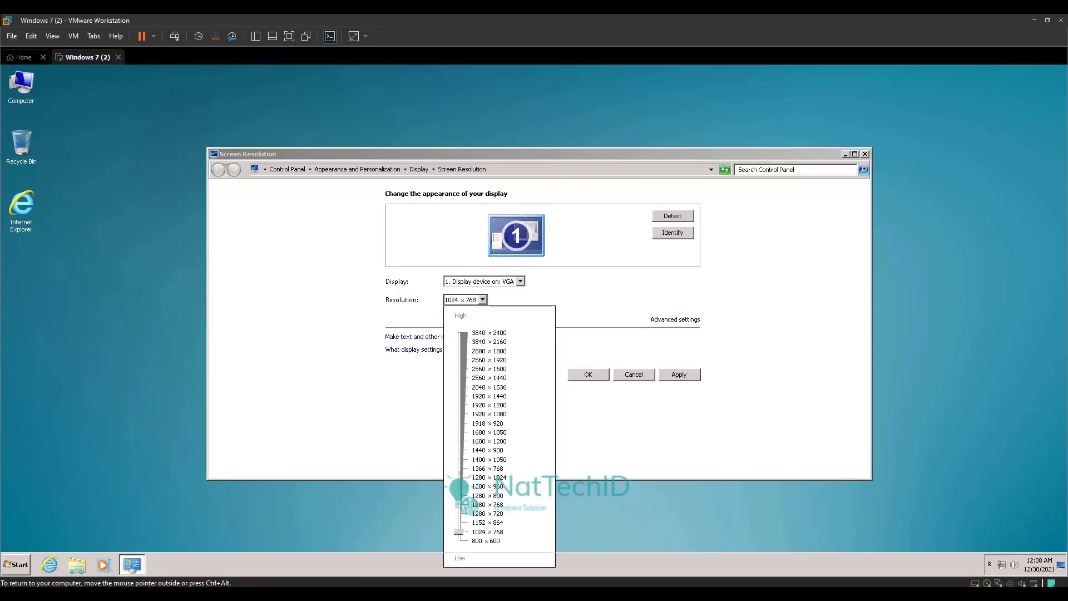
left_click(679, 375)
left_click(558, 343)
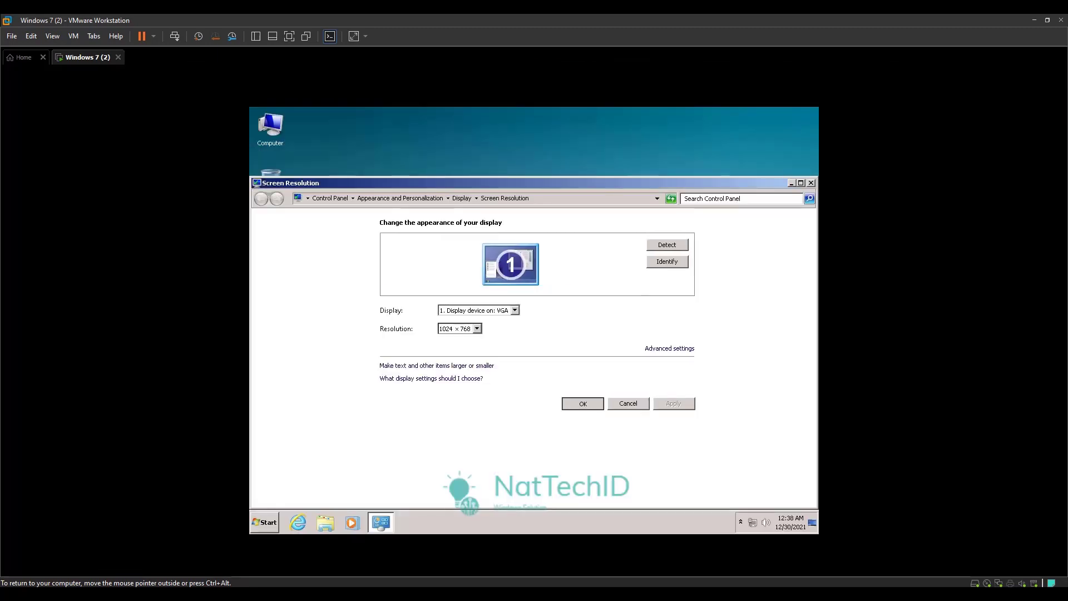
key("Return")
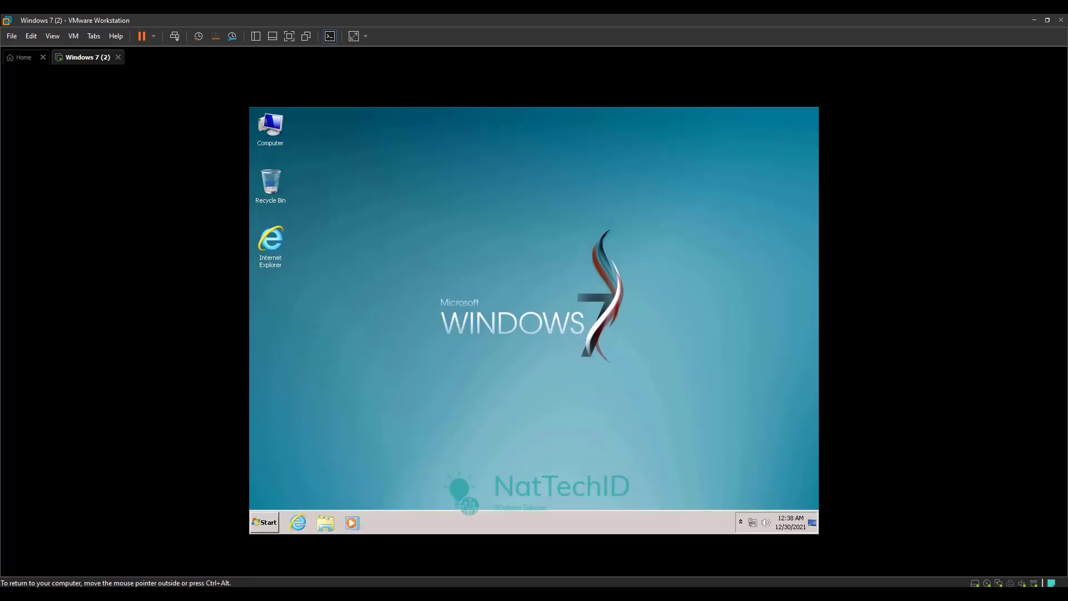